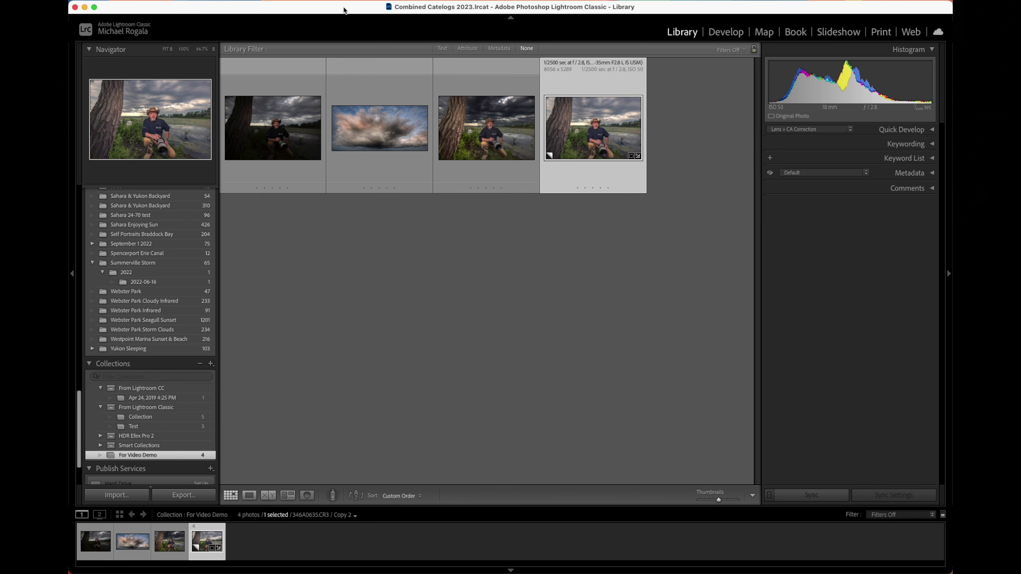
left_click_drag(344, 9, 338, 7)
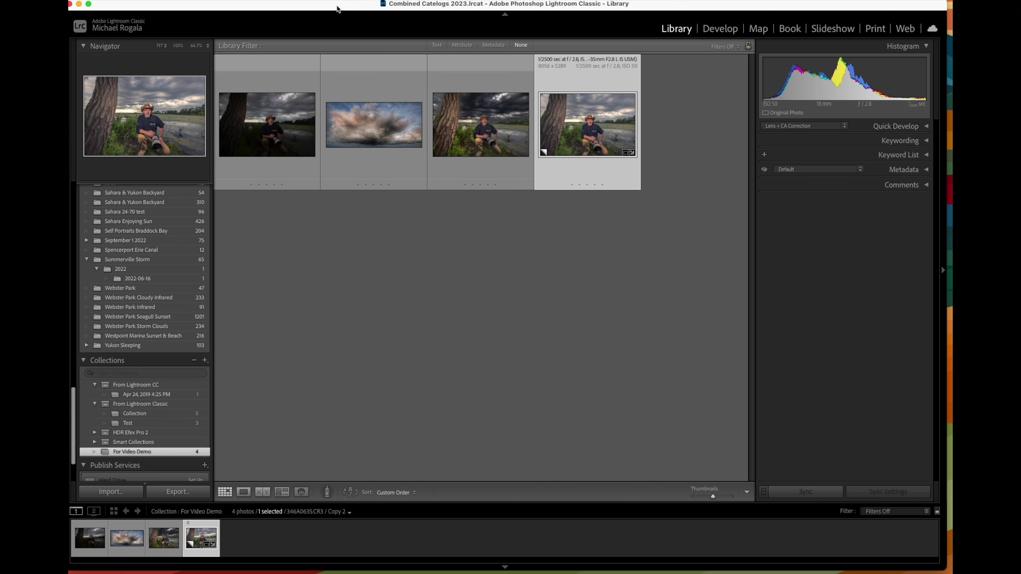
left_click_drag(338, 9, 344, 12)
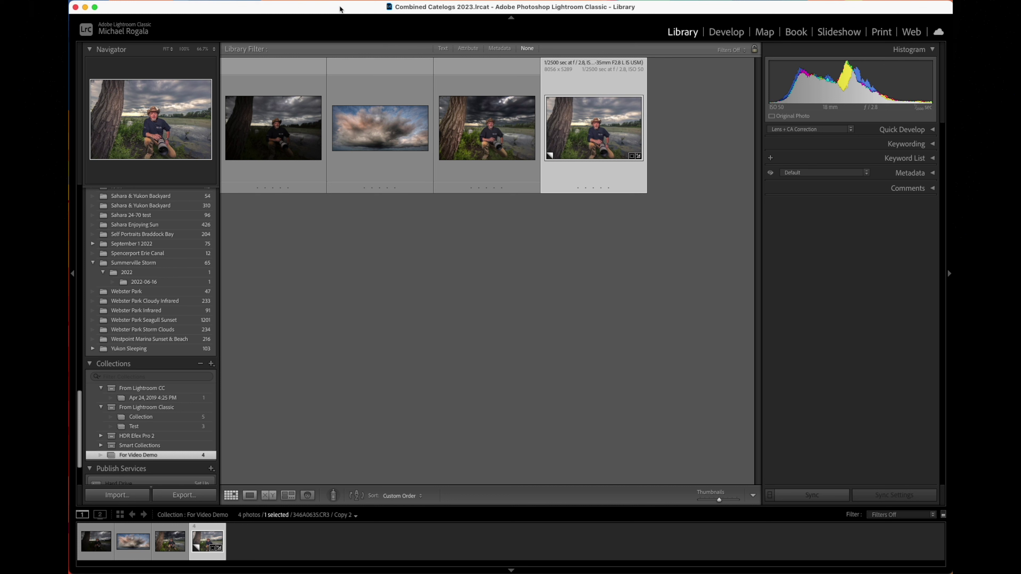
left_click(410, 250)
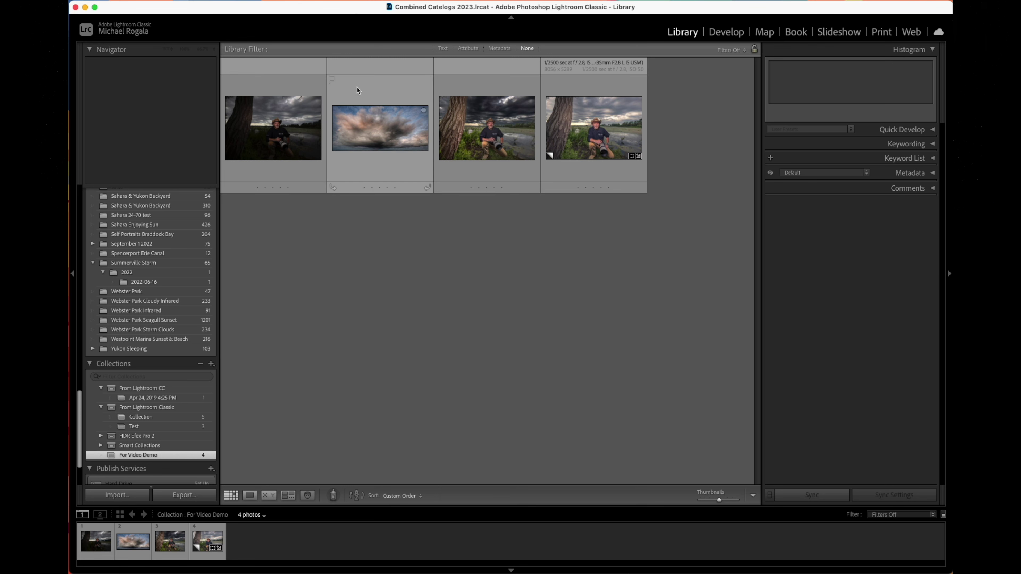
- View the cloud image, the dark unedited portrait and the bright edited portrait one at a time at full size
double_click(376, 127)
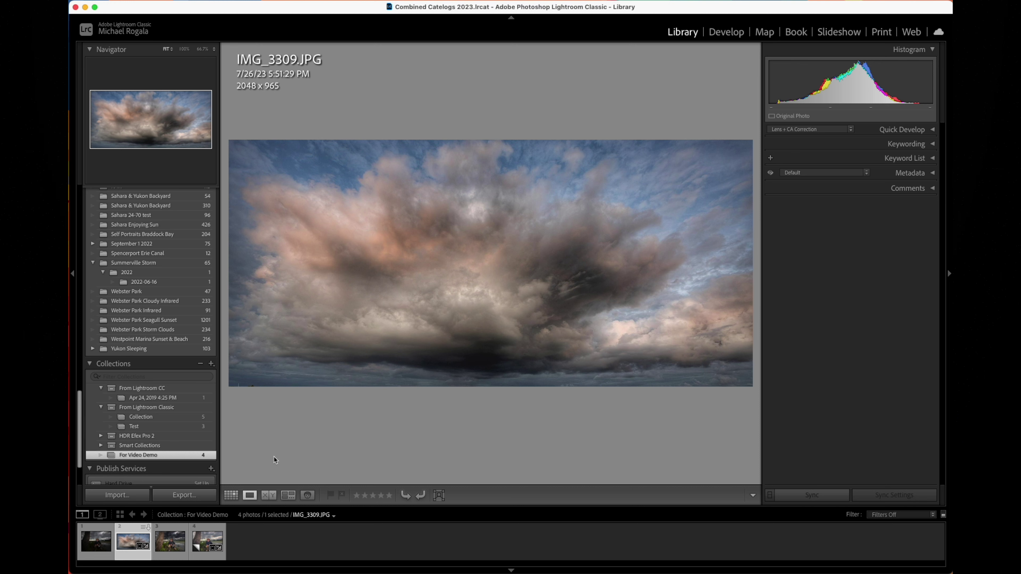
left_click(101, 543)
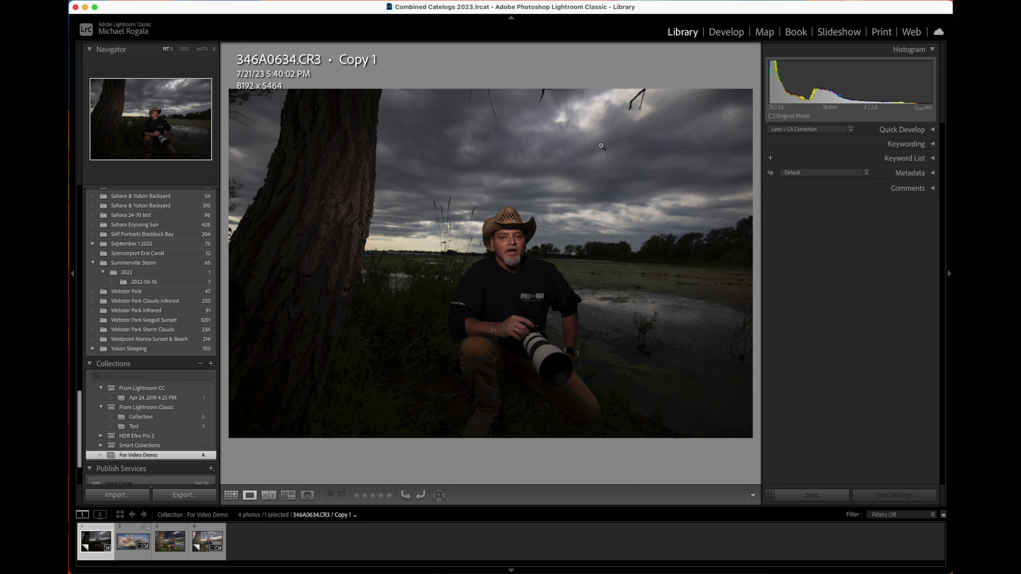
left_click(203, 546)
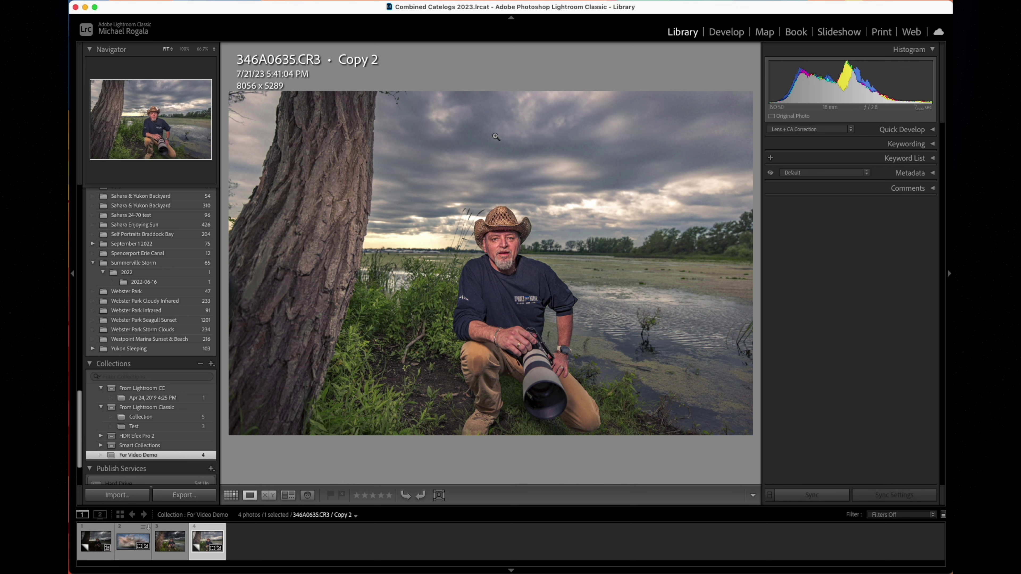
- Turn on the shadow clipping warning in Develop and inspect the cloud image and the edited dark-sky portrait
left_click(726, 32)
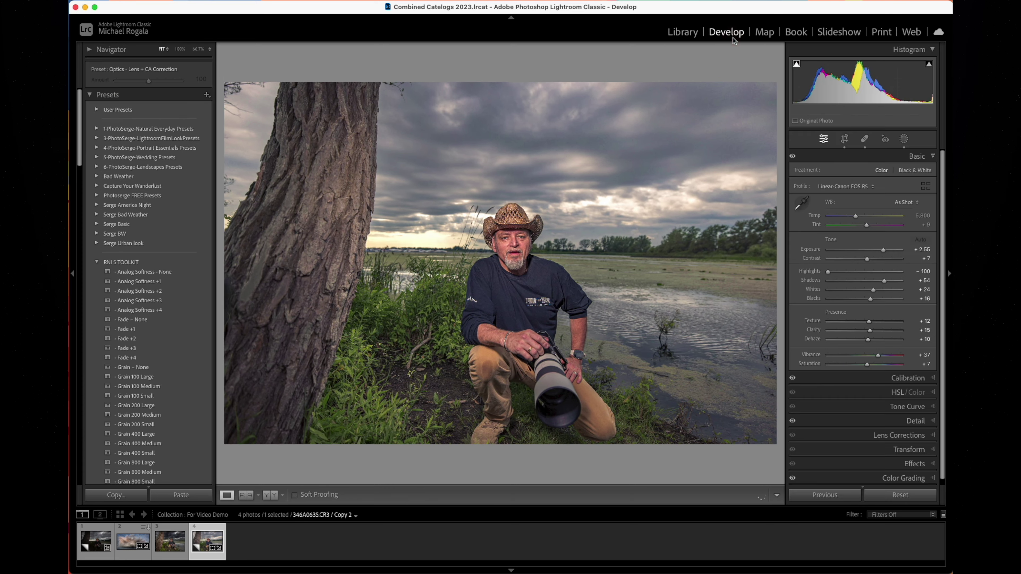
left_click(796, 64)
left_click(131, 548)
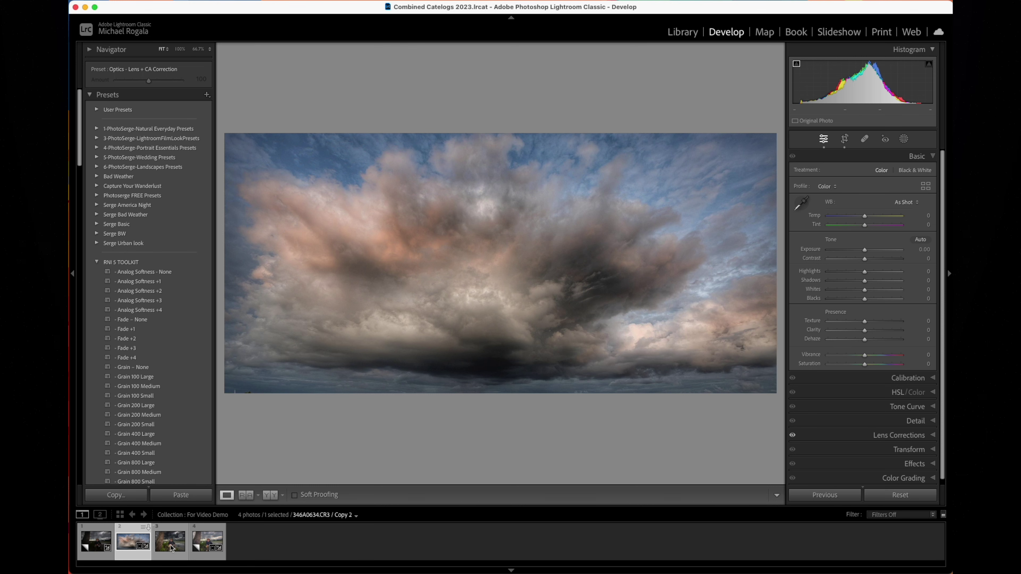
left_click(170, 542)
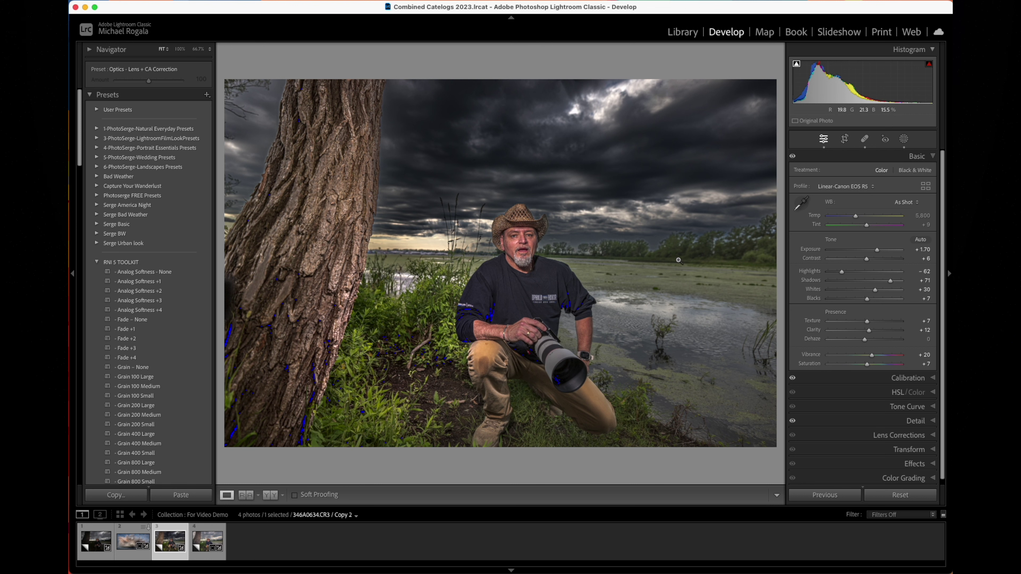
- Open the dark unedited portrait, 346A0634.CR3 Copy 1, in the Develop module
left_click(682, 32)
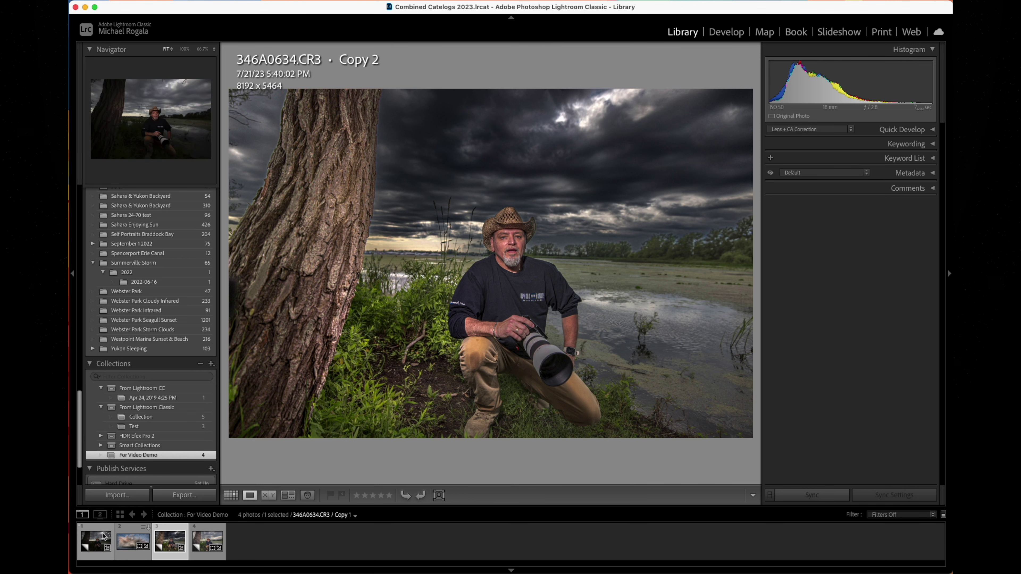
left_click(97, 547)
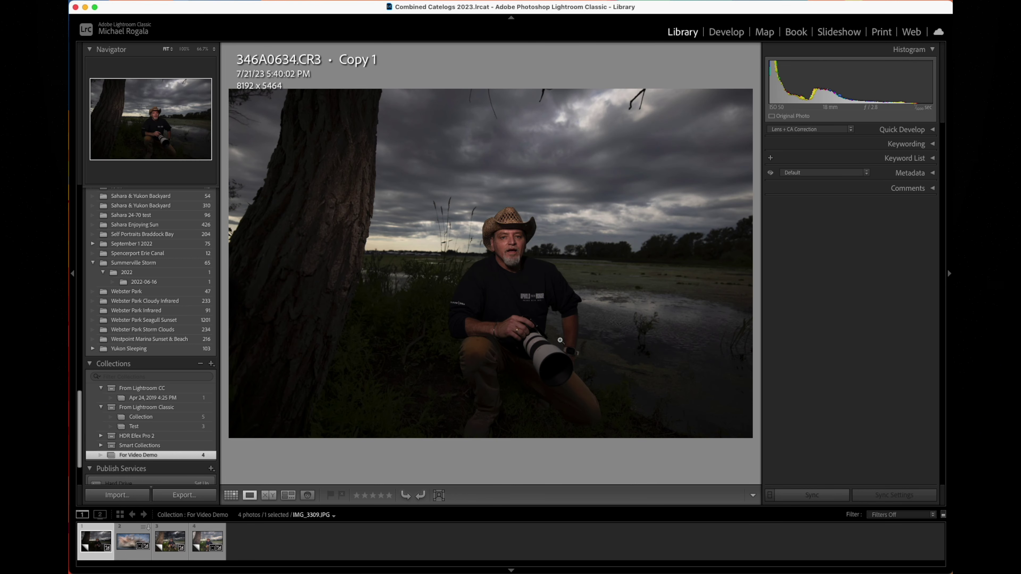
left_click(728, 32)
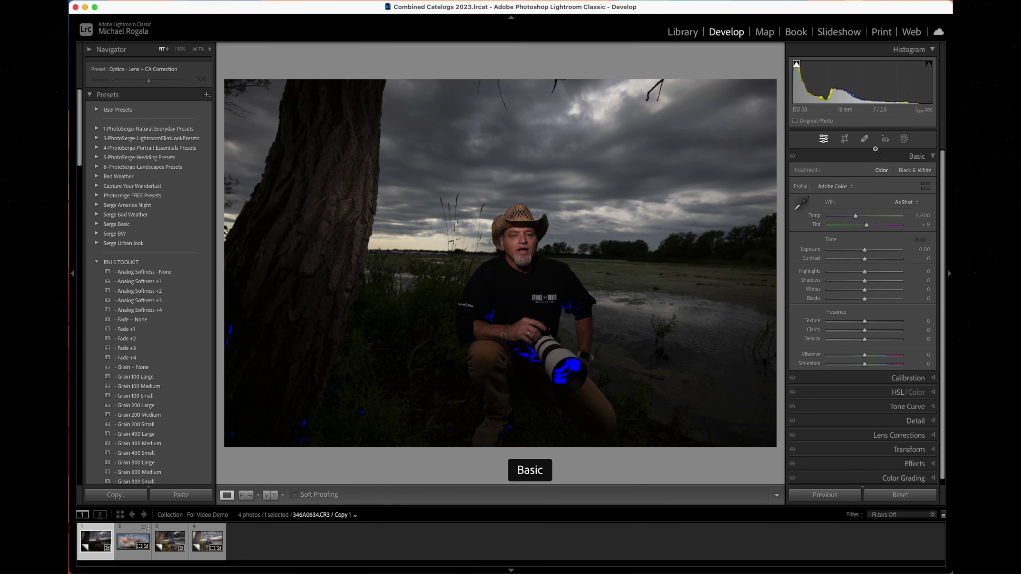
- Remove the overhanging branches along the upper edge of the sky with the content-aware Remove tool at size 77
left_click(864, 139)
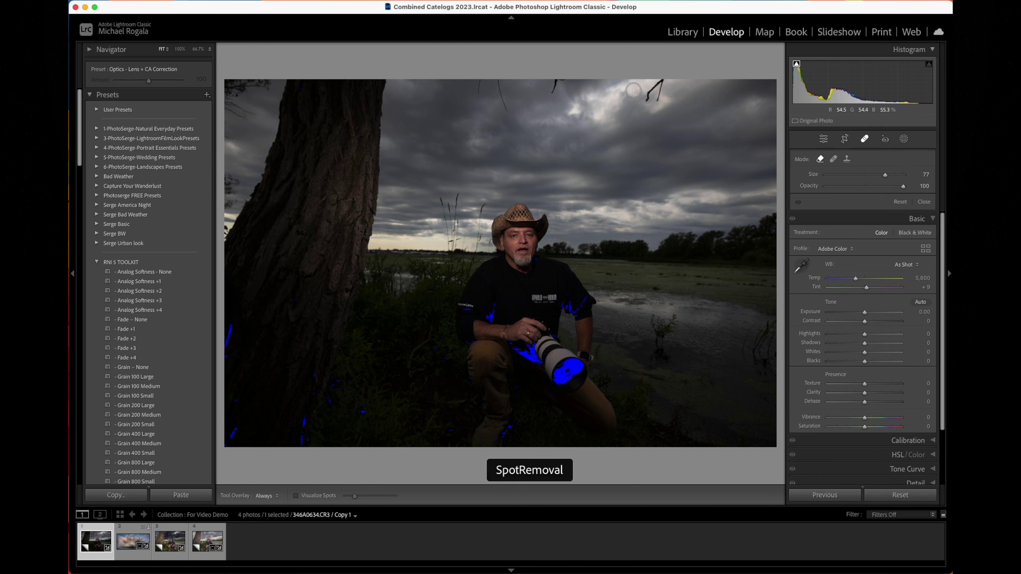
left_click_drag(645, 102, 663, 83)
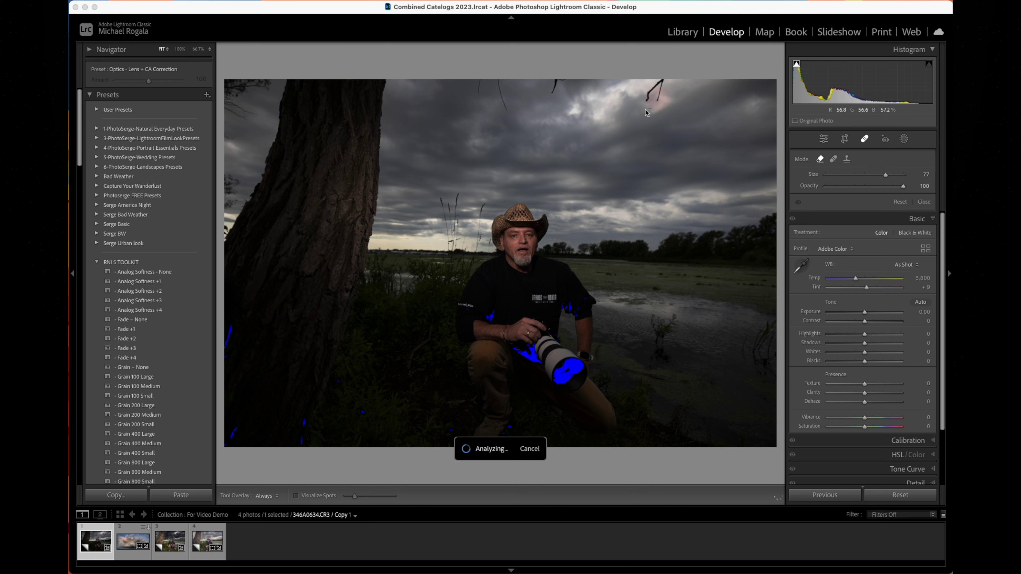
left_click_drag(554, 91, 561, 84)
mouse_move(508, 114)
left_mouse_down()
mouse_move(497, 85)
mouse_move(478, 91)
mouse_move(478, 82)
left_mouse_up()
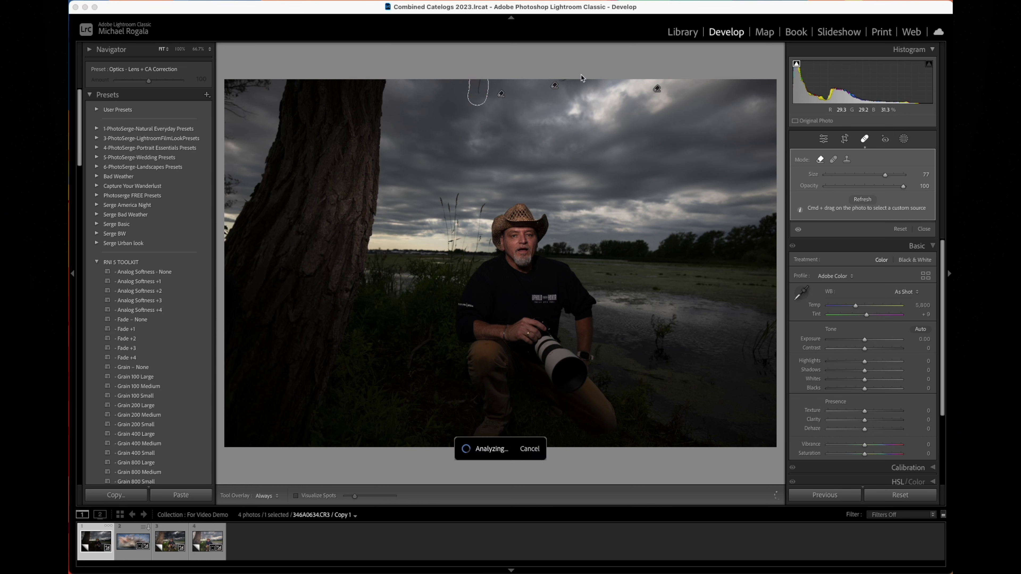
left_click(565, 81)
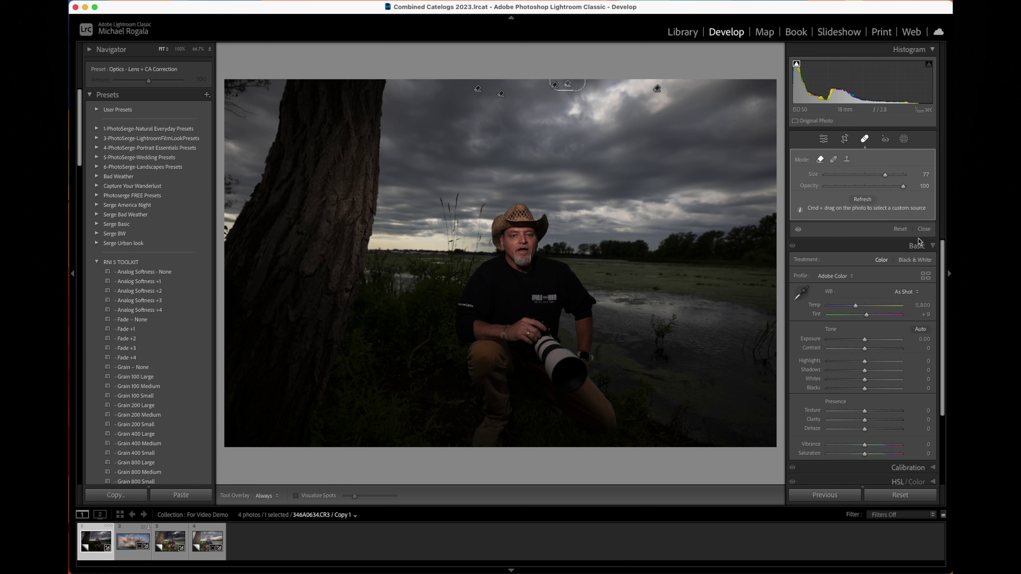
left_click(924, 229)
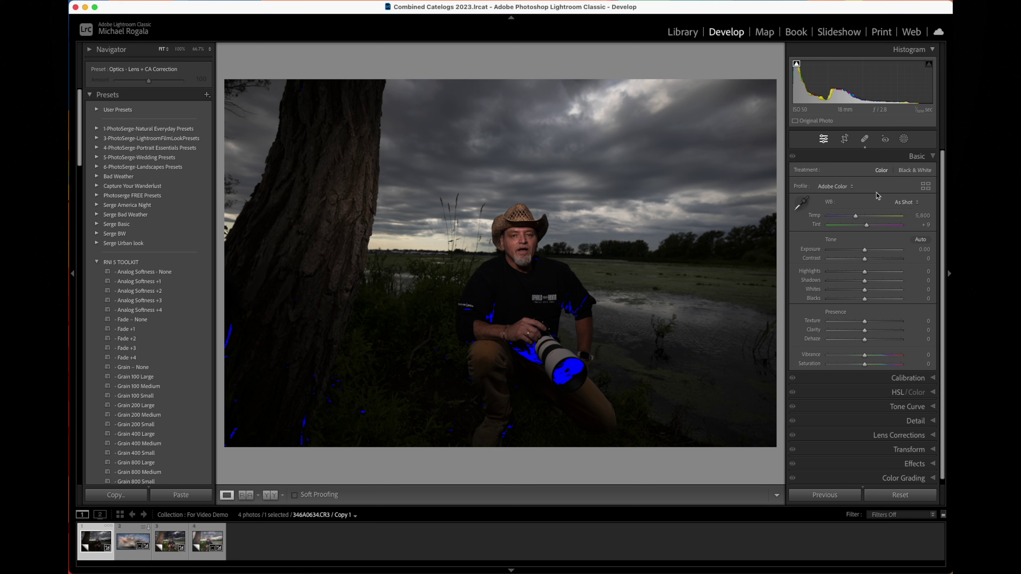
- Apply the Linear-Canon EOS R5 profile with Auto tone, then set Blacks to +18 and Exposure to about +1.60
left_click(852, 187)
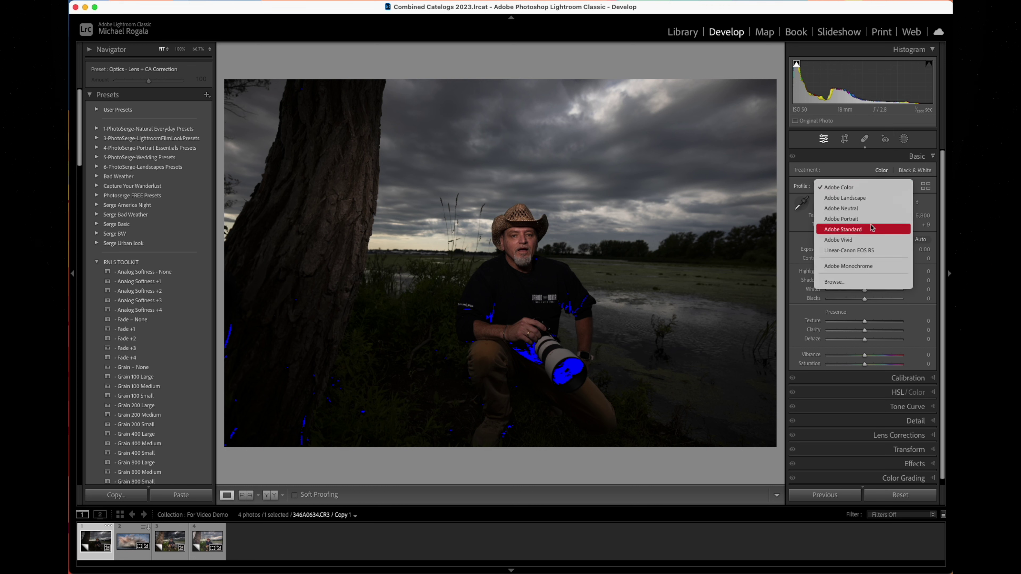
left_click(858, 253)
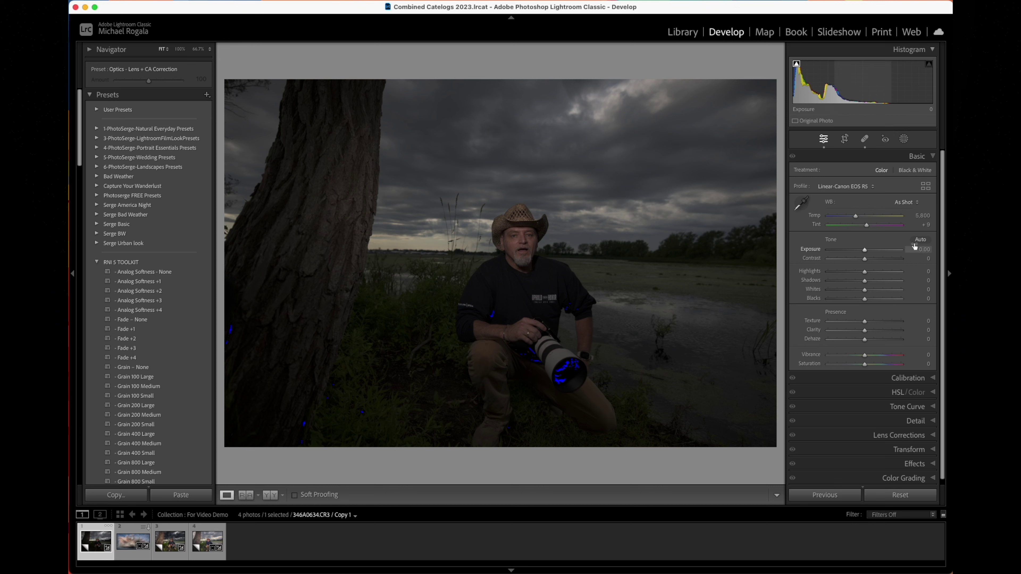
left_click(921, 240)
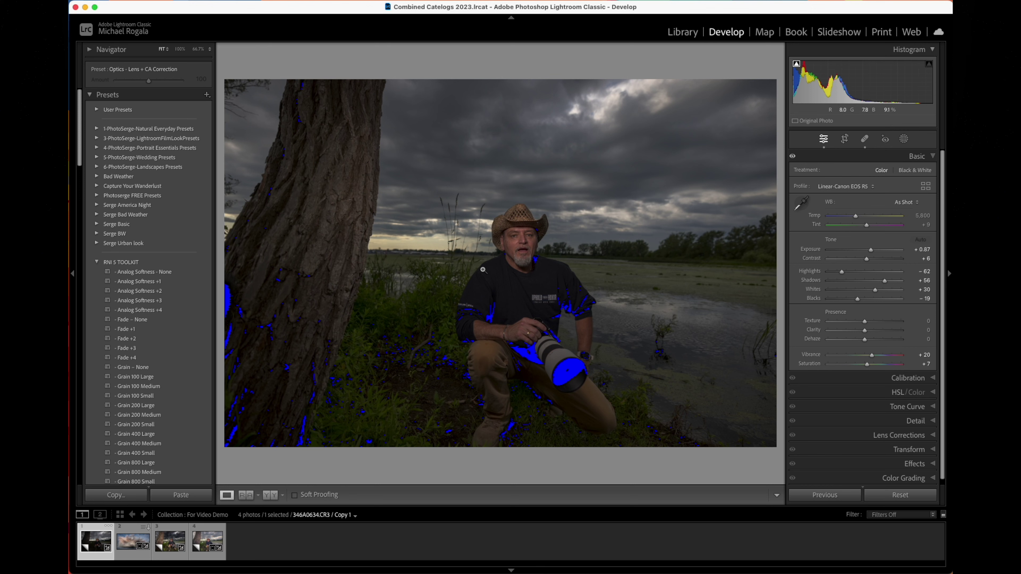
left_click_drag(857, 300, 871, 299)
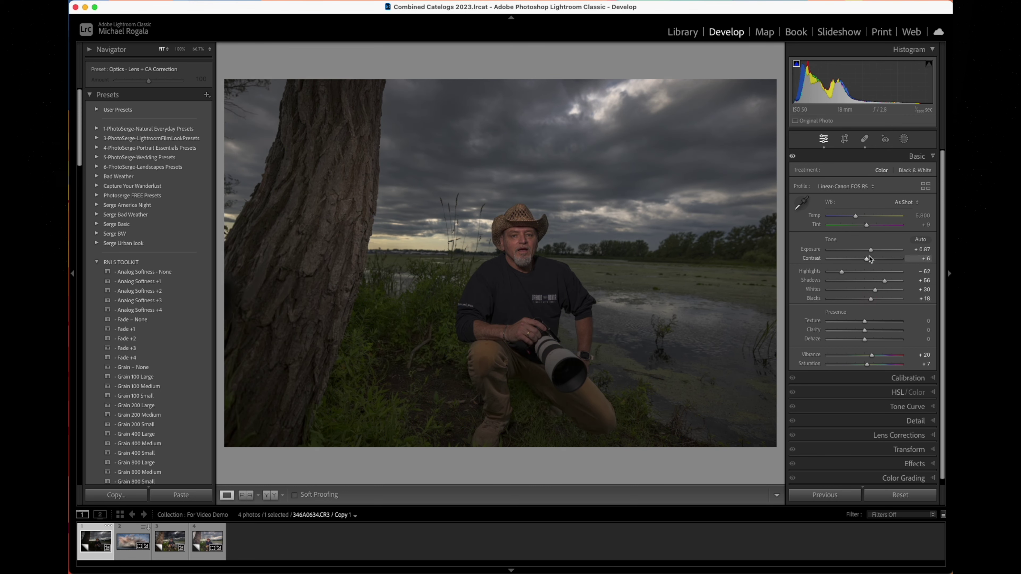
left_click_drag(870, 250, 877, 252)
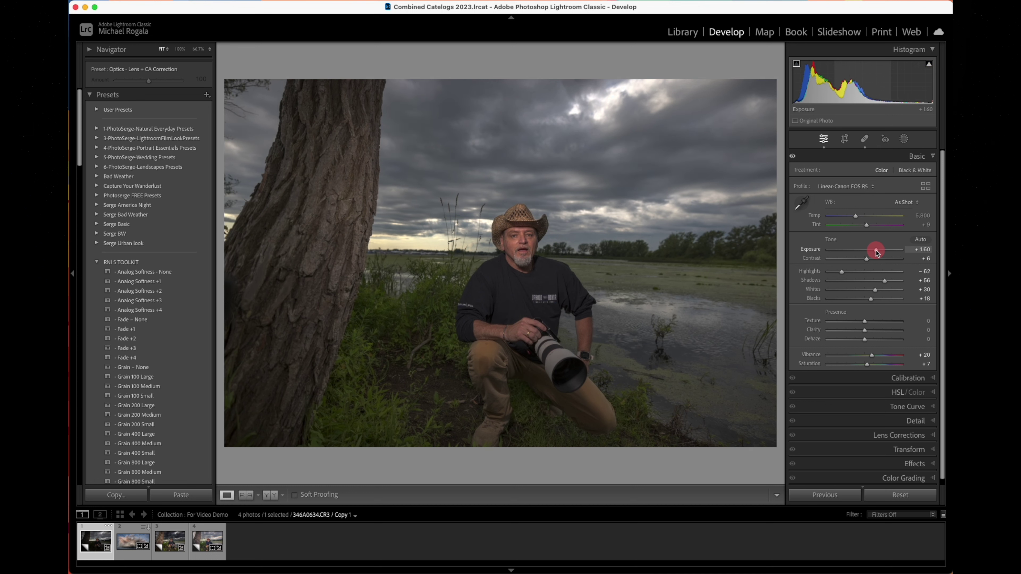
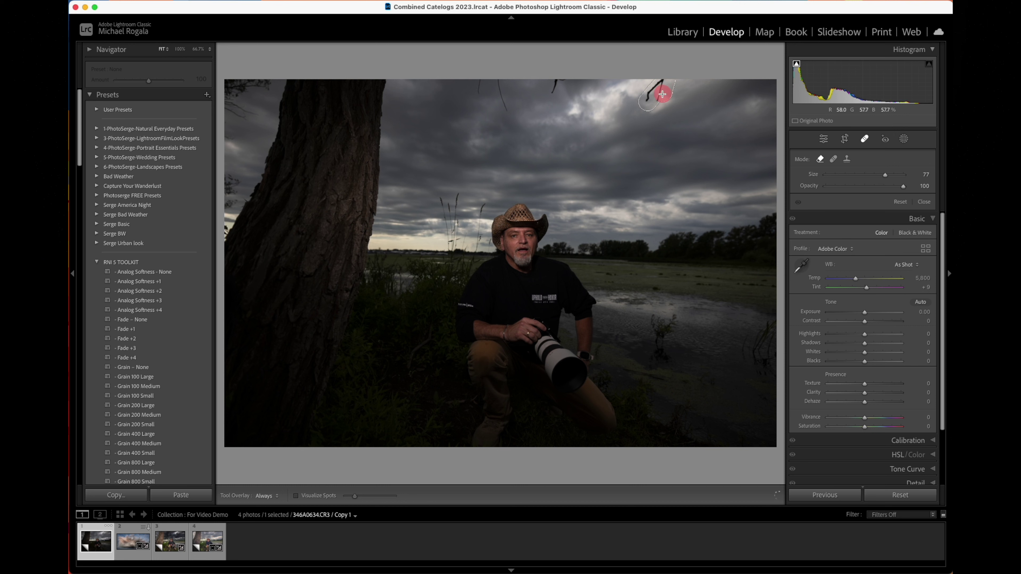
- Paint out the hanging branches at the upper edge of the sky with the content-aware Remove tool
mouse_move(550, 95)
left_mouse_down()
mouse_move(547, 87)
mouse_move(569, 77)
left_mouse_up()
mouse_move(506, 116)
left_mouse_down()
mouse_move(494, 82)
mouse_move(478, 98)
left_mouse_up()
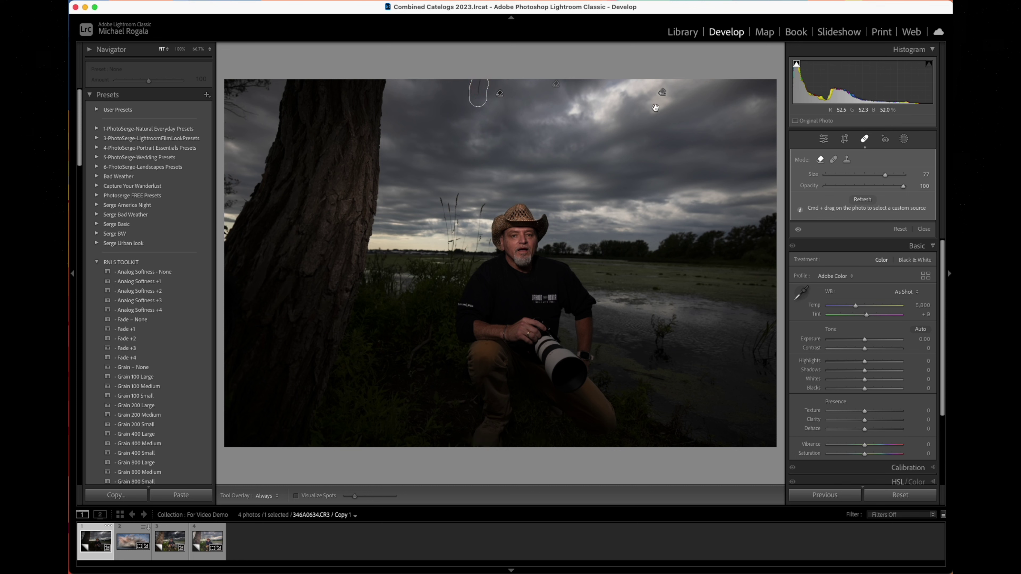
left_click(923, 229)
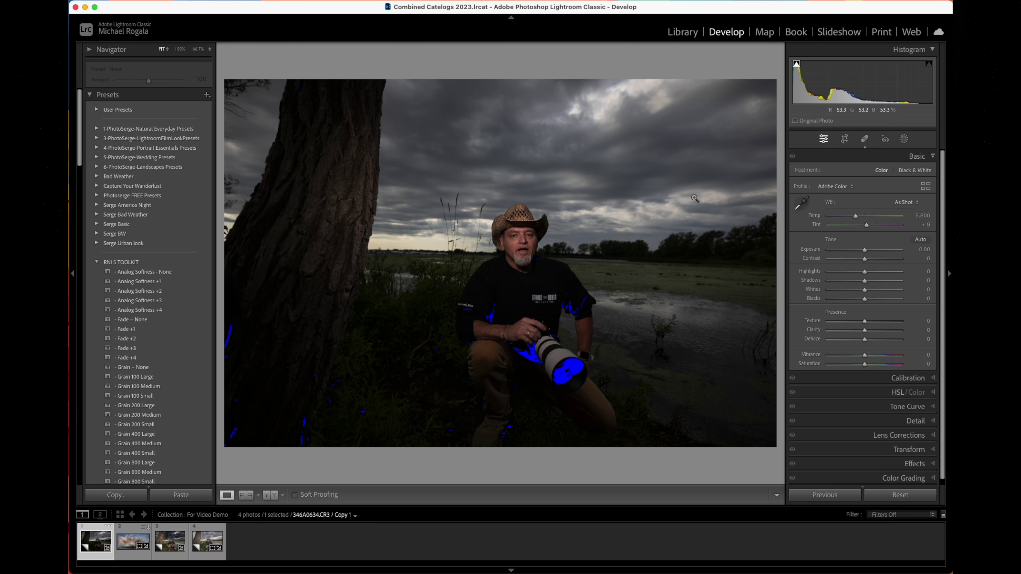
- Straighten the portrait's horizon with a slight crop rotation, keeping the Original aspect ratio
left_click(844, 139)
left_click_drag(867, 203, 867, 205)
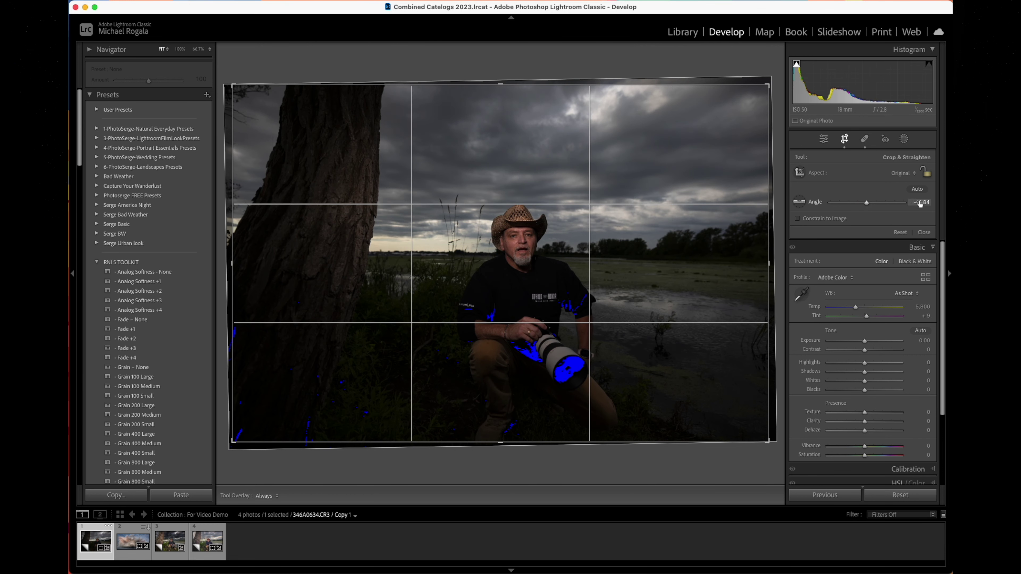
left_click(924, 232)
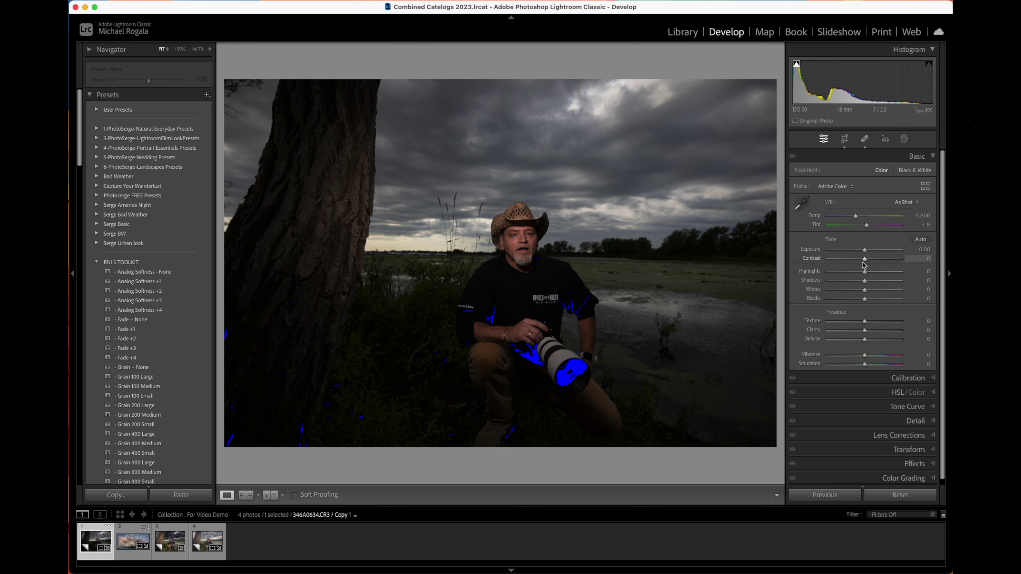
- Set Exposure to +0.95, Highlights to -36 and Shadows to +59 to brighten the portrait
mouse_move(865, 252)
left_mouse_down()
mouse_move(875, 251)
mouse_move(852, 274)
mouse_move(885, 284)
left_mouse_up()
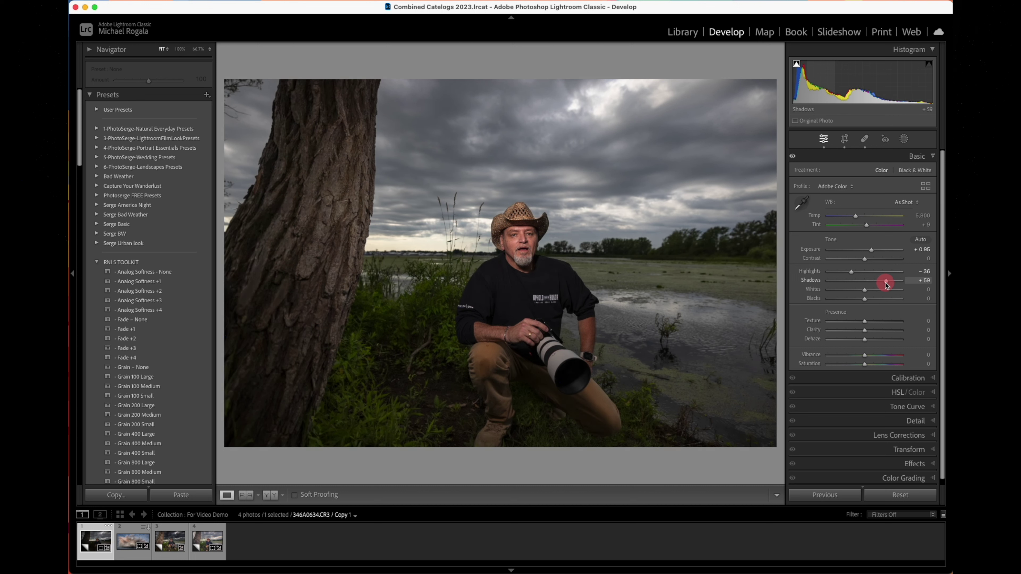
left_click_drag(886, 283, 886, 283)
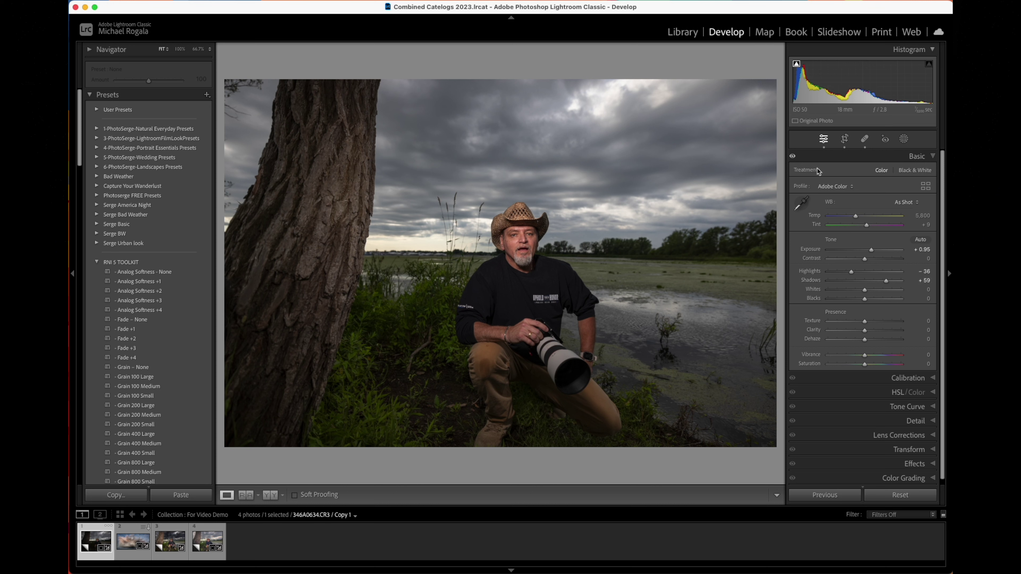
- Reset the portrait's Exposure, Highlights and Shadows adjustments to their defaults
double_click(812, 250)
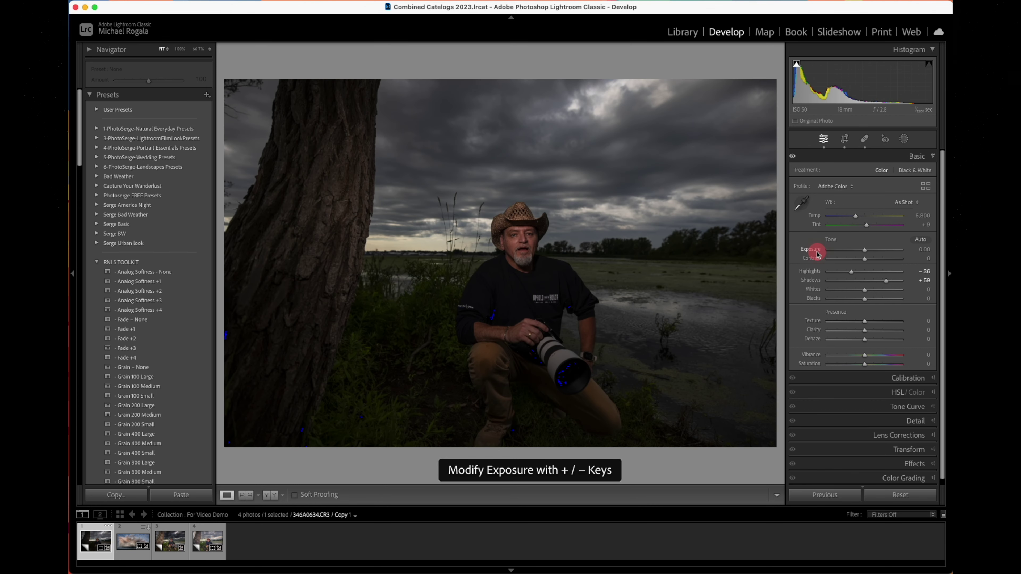
double_click(810, 271)
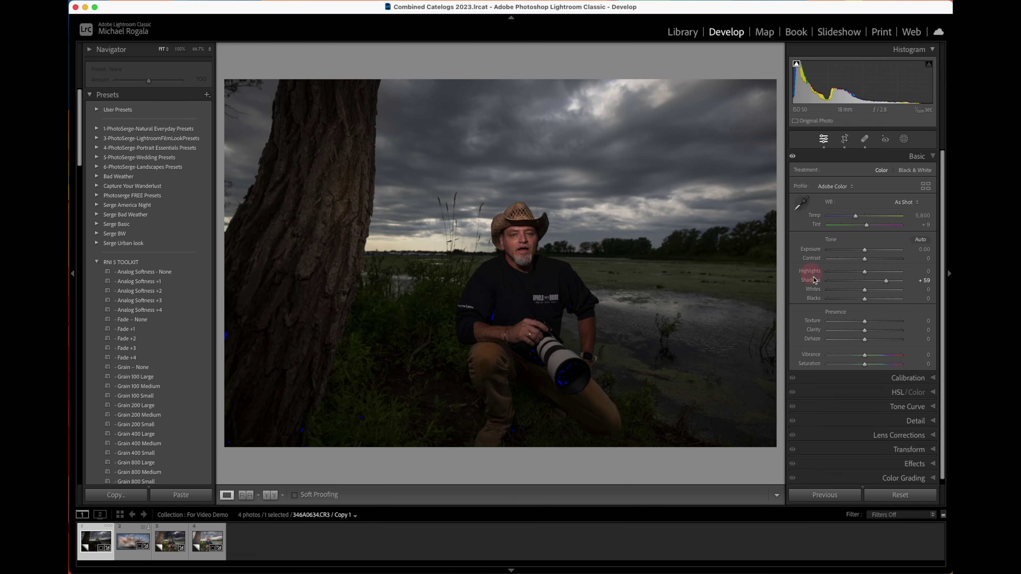
double_click(810, 281)
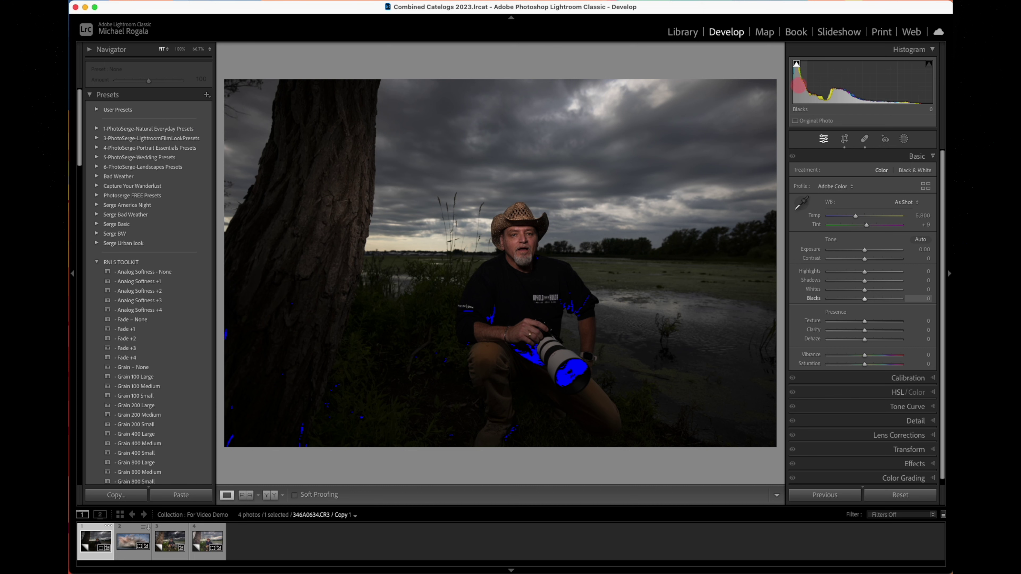
- Adjust tones directly on the histogram, setting Blacks to +100, Shadows to +62 and Highlights to +37
left_click_drag(802, 85, 865, 86)
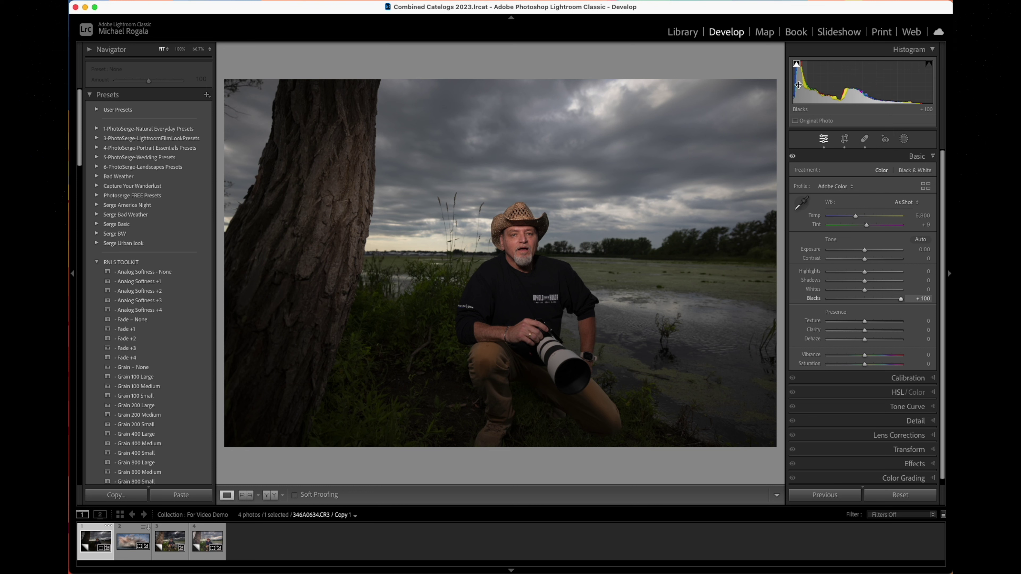
left_click_drag(816, 77, 846, 78)
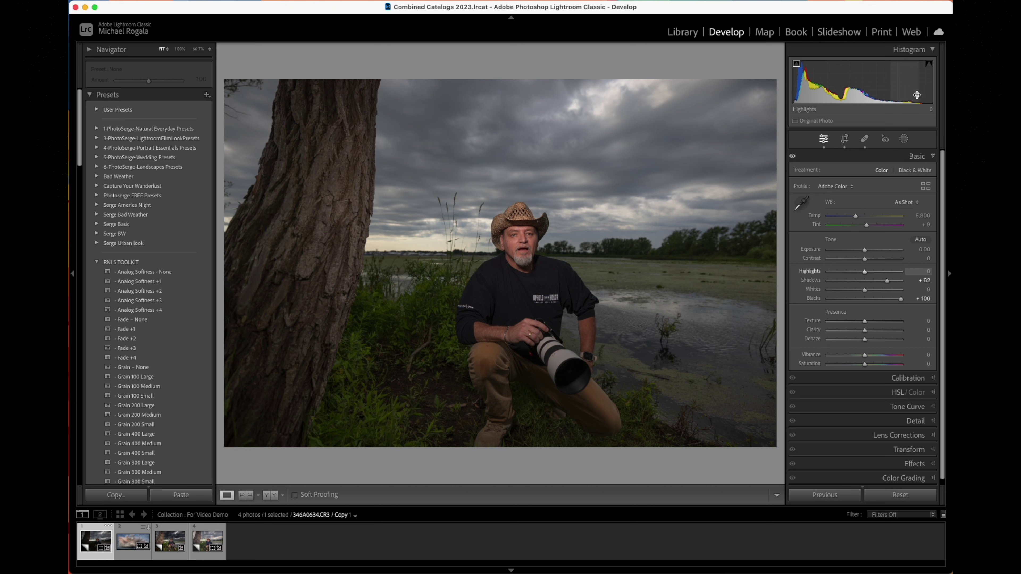
left_click_drag(910, 94, 910, 94)
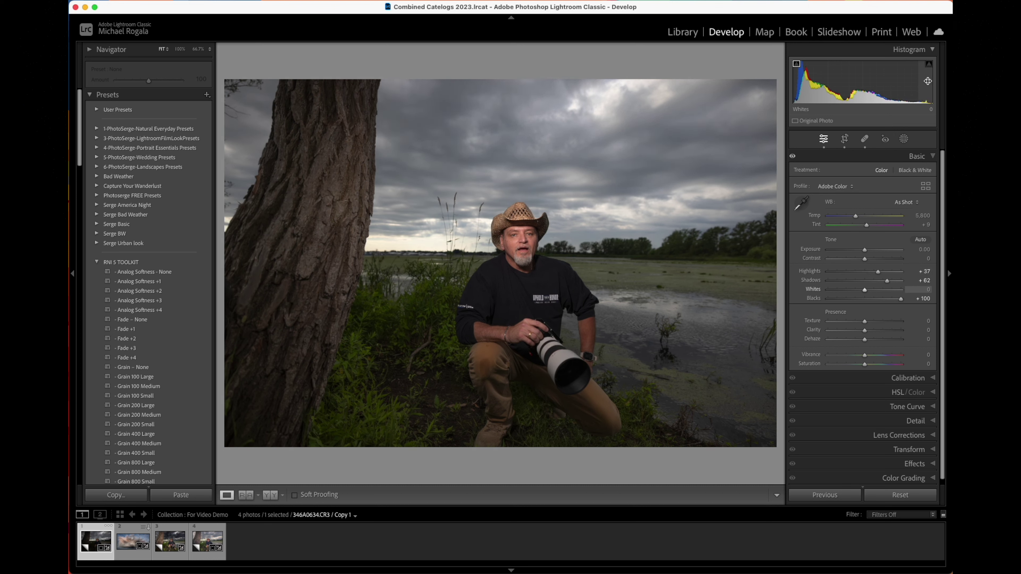
- Set Whites to +23, Shadows to +89, Blacks to +63, Exposure to +0.25 and Highlights to +16, then compare with the Basic adjustments off
left_click_drag(922, 82, 934, 83)
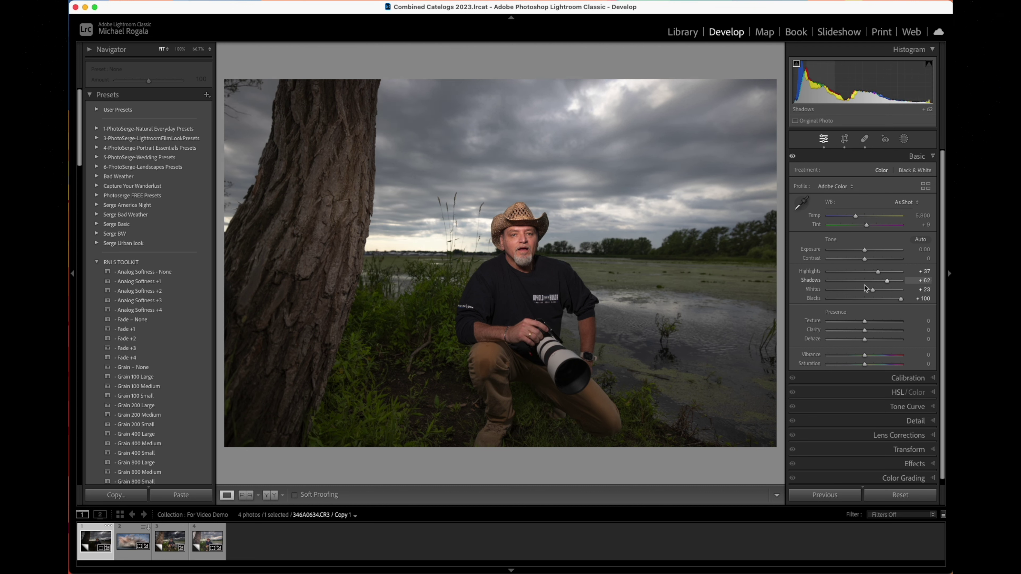
mouse_move(903, 301)
left_mouse_down()
mouse_move(887, 303)
mouse_move(898, 284)
left_mouse_up()
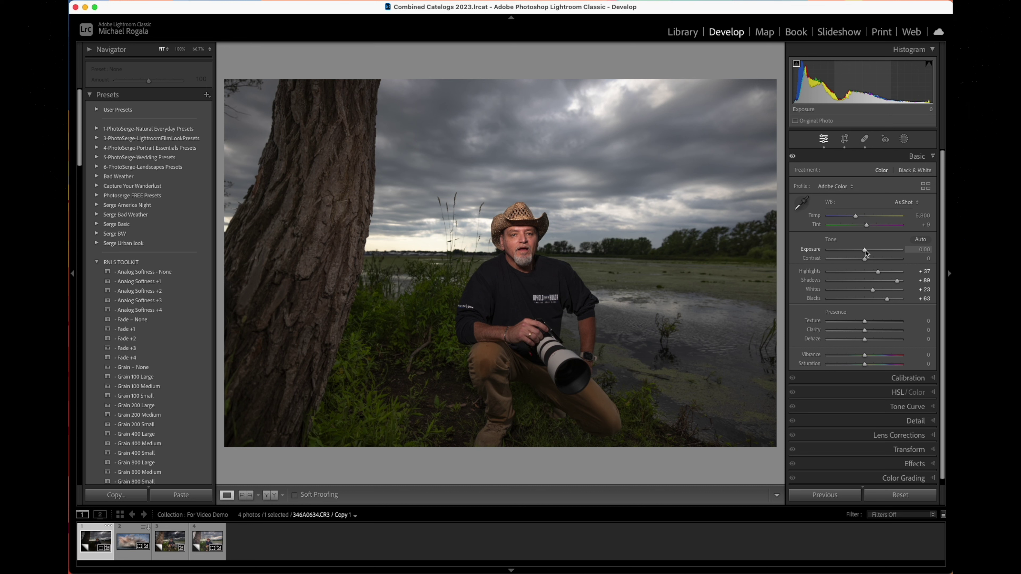
left_click_drag(865, 250, 870, 275)
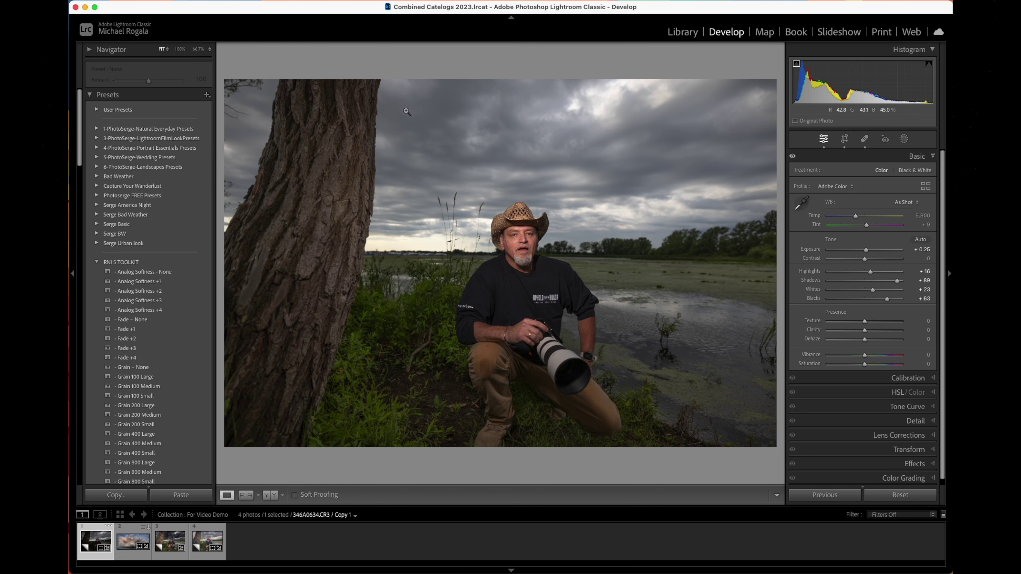
left_click(793, 157)
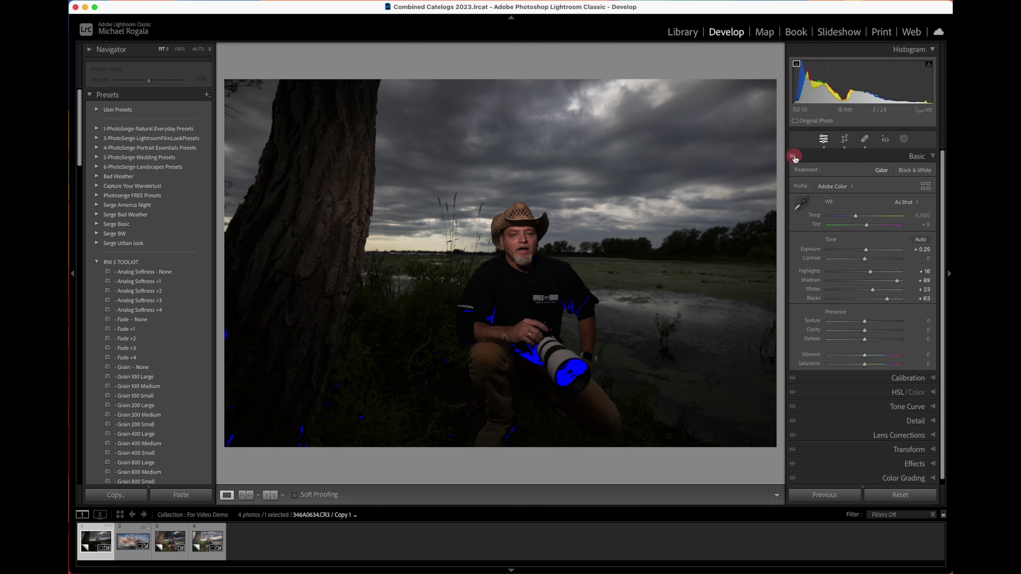
left_click(793, 157)
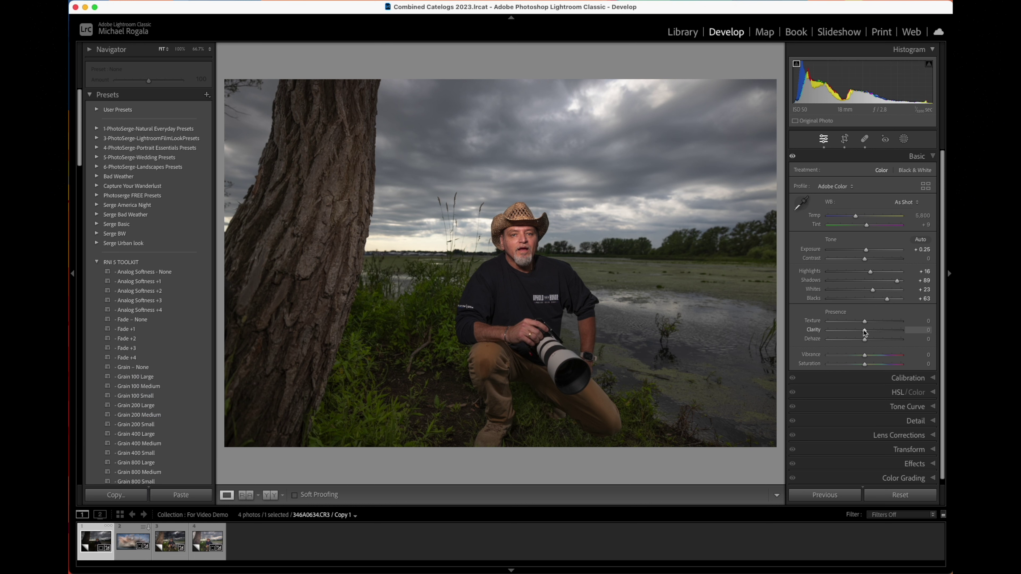
- Set the portrait's Clarity to +11, Texture to +11 and Vibrance to +22
left_click_drag(864, 330, 868, 331)
left_click_drag(866, 322, 872, 327)
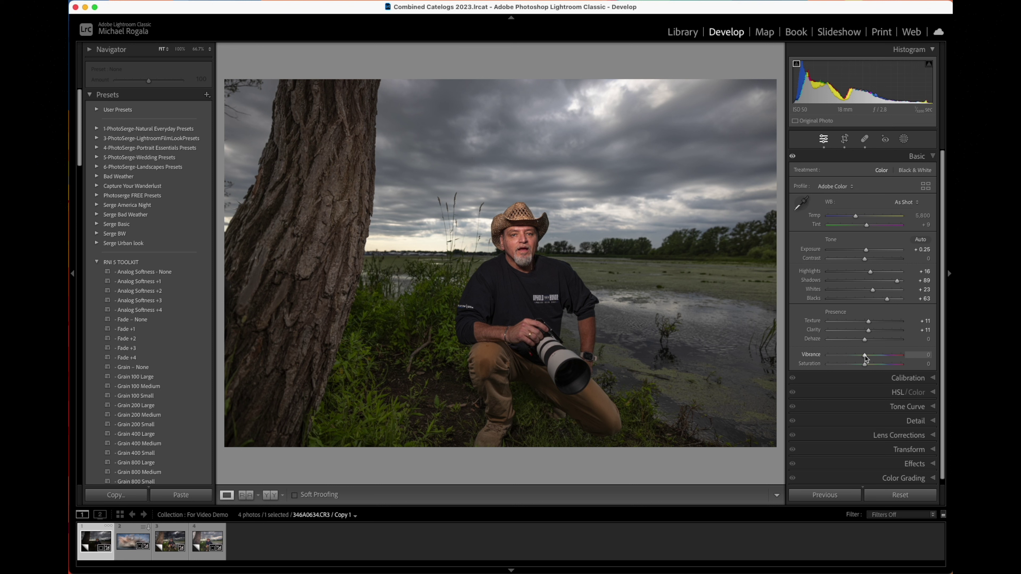
left_click_drag(865, 358, 872, 359)
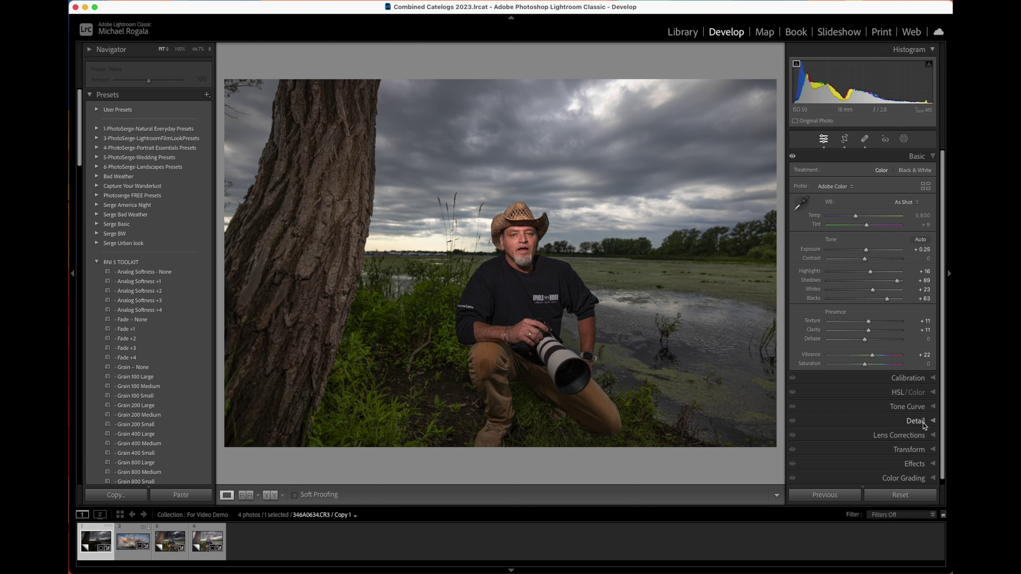
- Sharpen the portrait with Amount 88, Radius 0.5, Detail 100 and Masking 84
left_click(916, 421)
left_click_drag(842, 246, 870, 236)
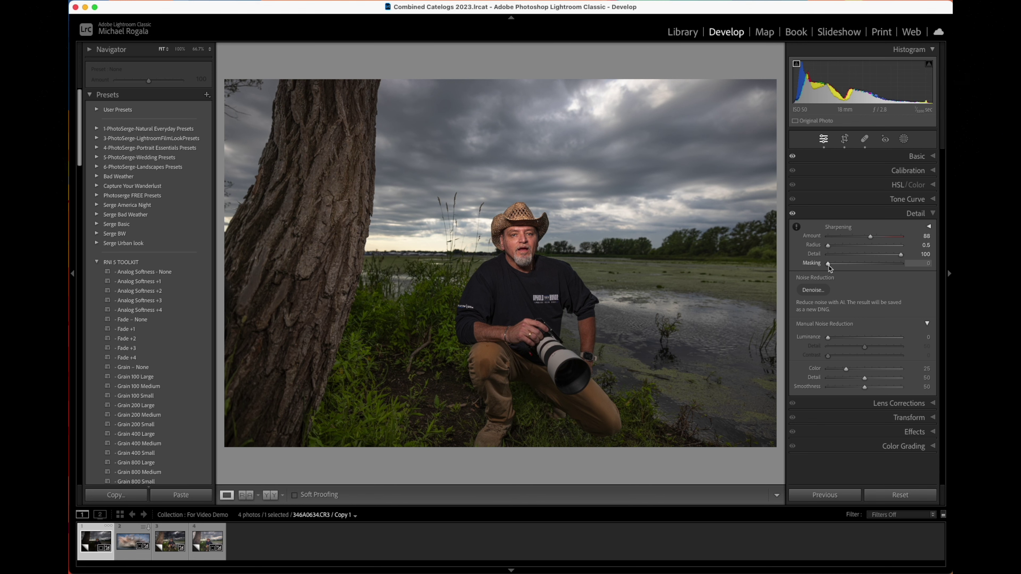
left_click_drag(829, 269, 889, 268)
key("alt")
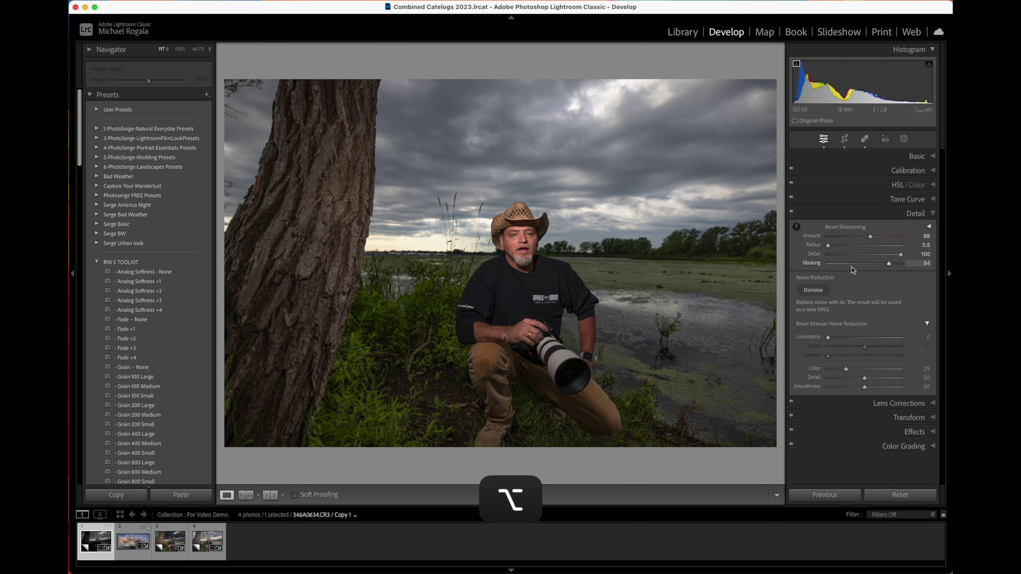
mouse_move(889, 266)
left_mouse_down()
mouse_move(820, 270)
mouse_move(889, 271)
left_mouse_up()
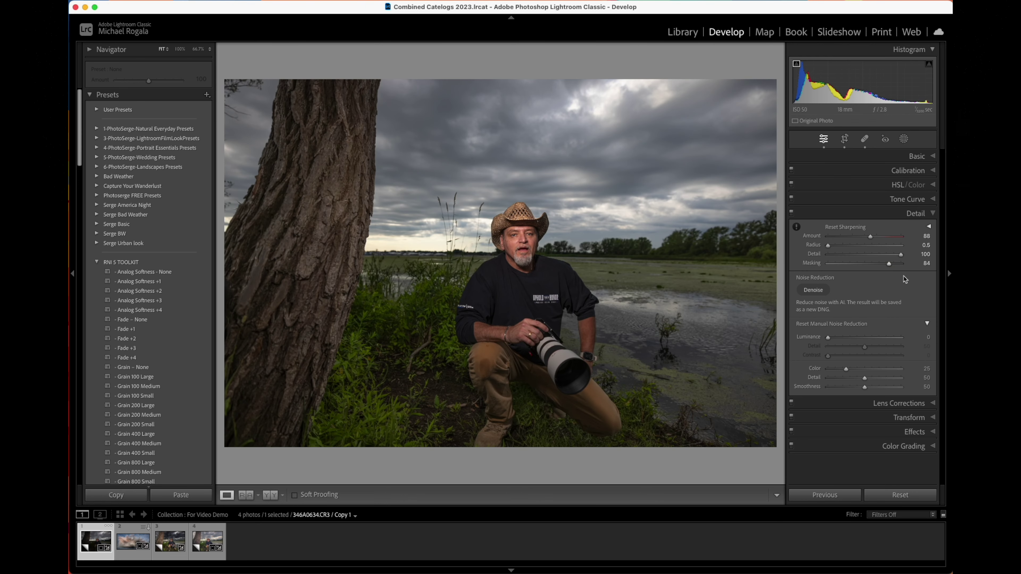
left_click(931, 217)
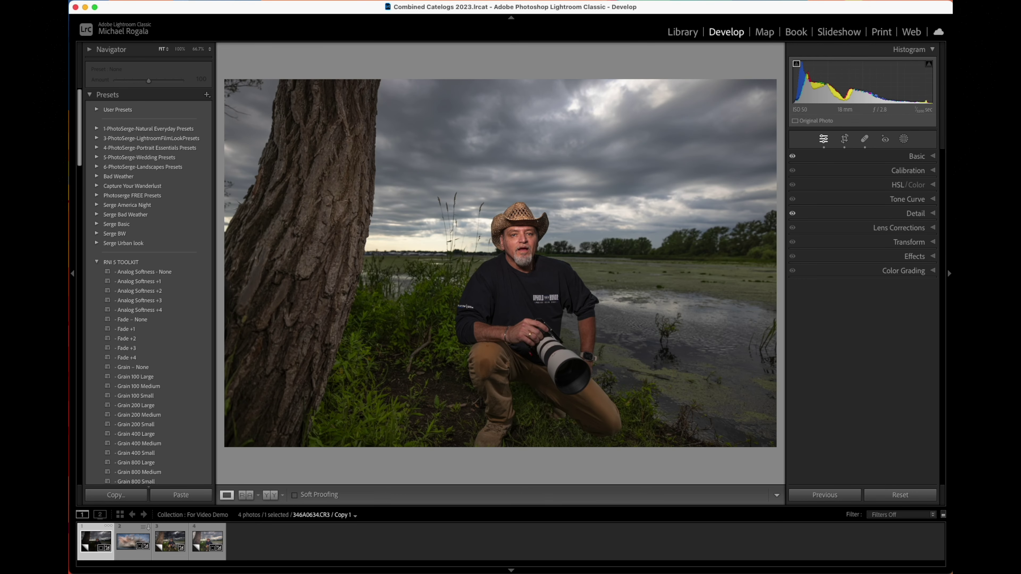
- Create a sky mask and set its Exposure to 0.25, Highlights to -22 and Whites to -13
left_click(901, 141)
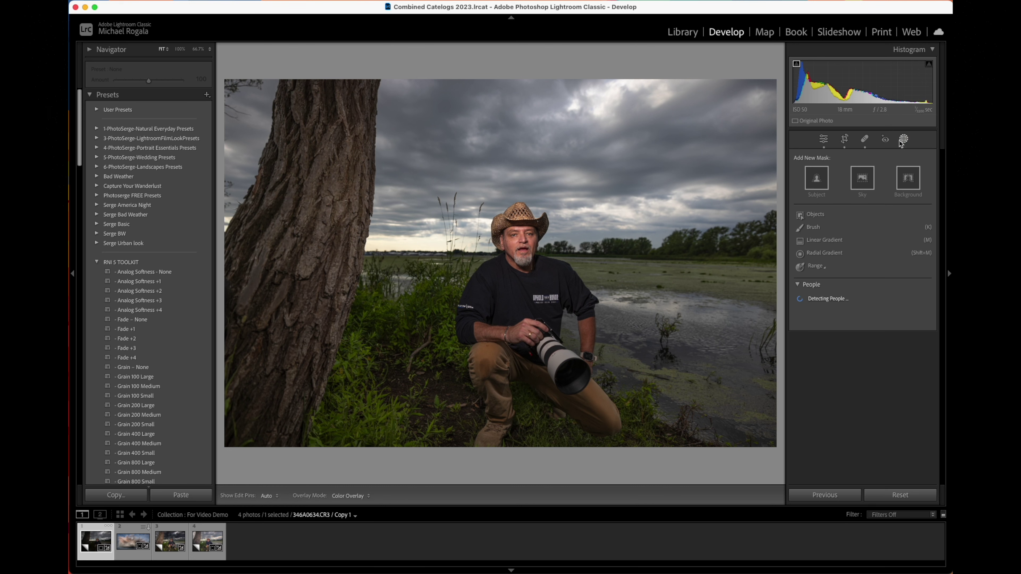
left_click(862, 178)
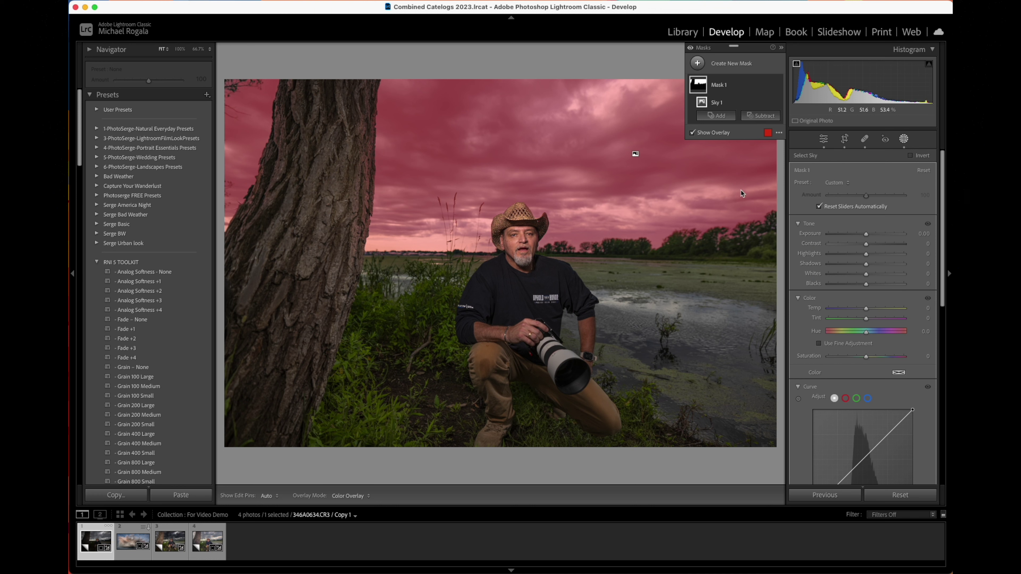
left_click(866, 237)
left_click_drag(867, 237, 869, 238)
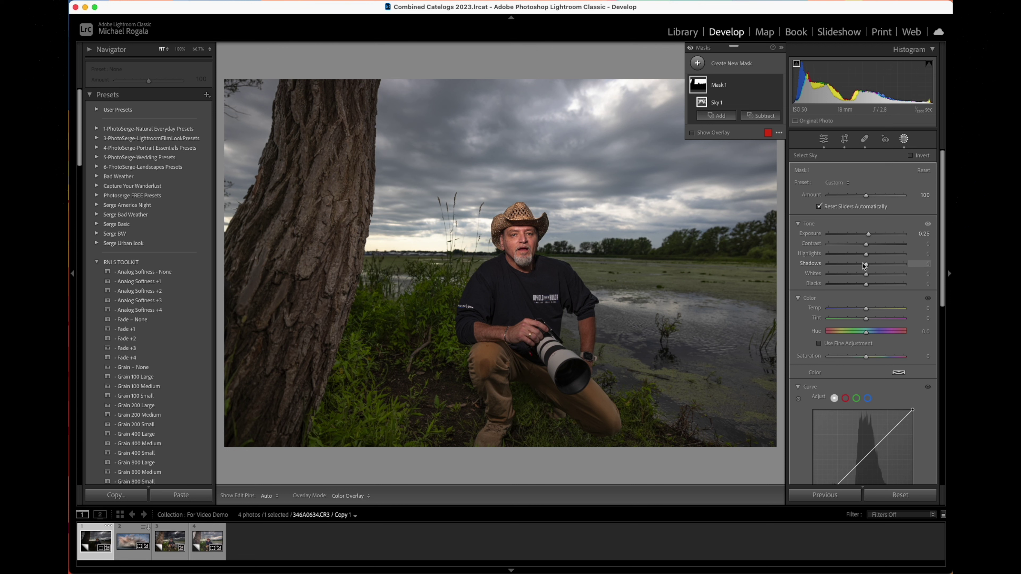
left_click_drag(864, 255, 859, 256)
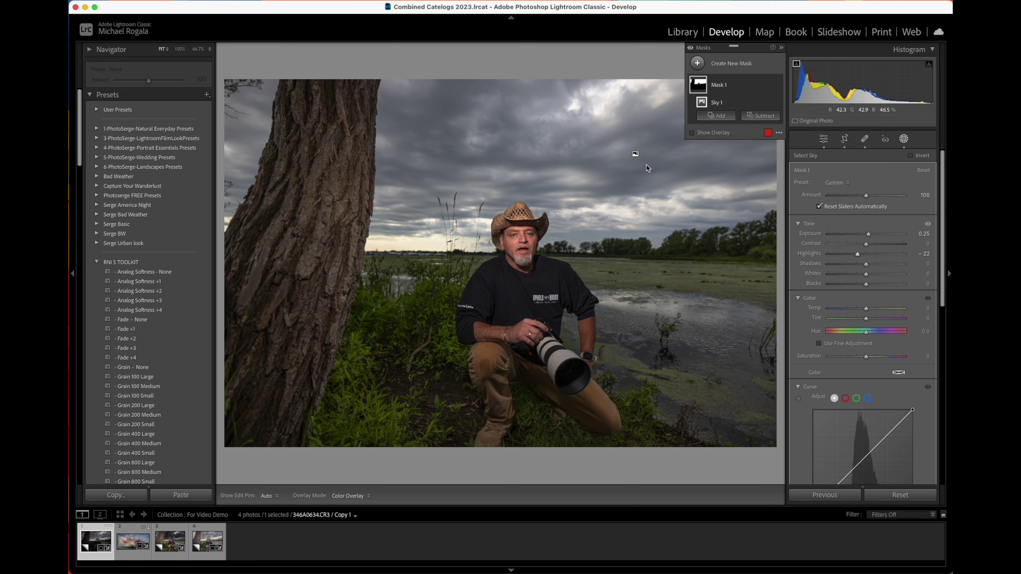
mouse_move(866, 274)
left_mouse_down()
mouse_move(874, 277)
mouse_move(862, 277)
left_mouse_up()
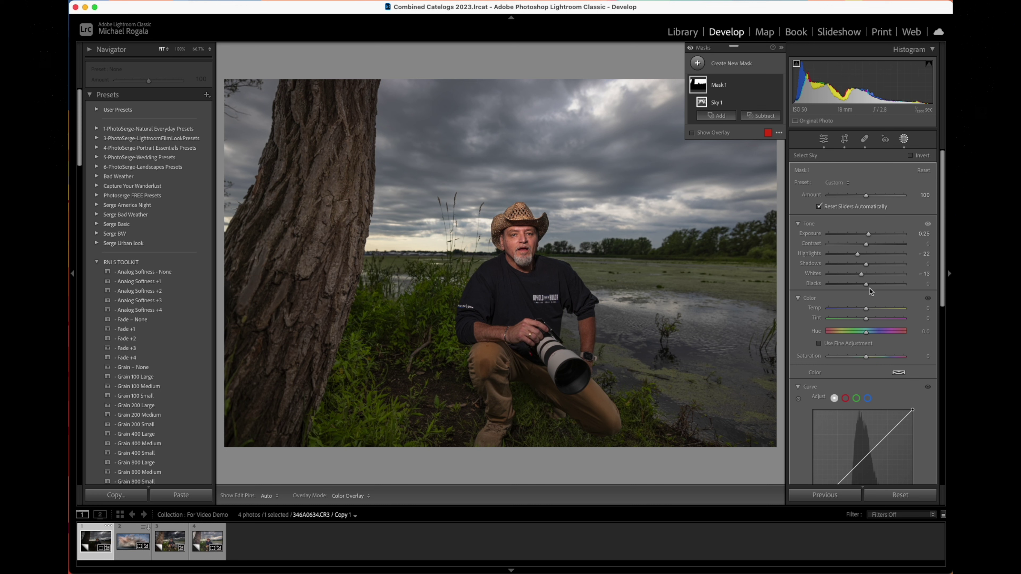
- Try darker Blacks on the sky mask and settle at -3, with Temp at -3 and Saturation at -1
left_click_drag(866, 285, 846, 286)
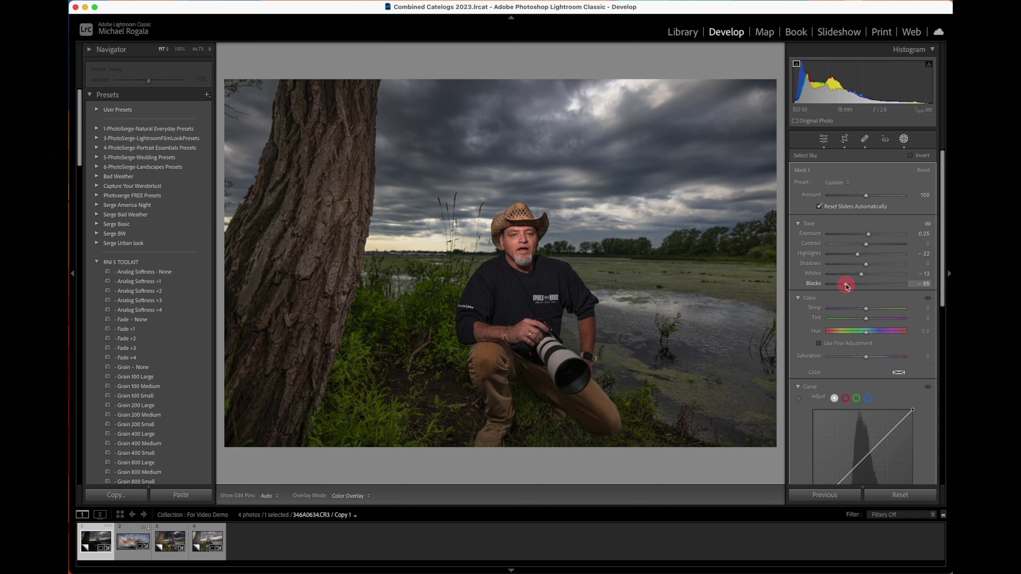
left_click_drag(846, 287, 848, 287)
left_click_drag(847, 286, 865, 287)
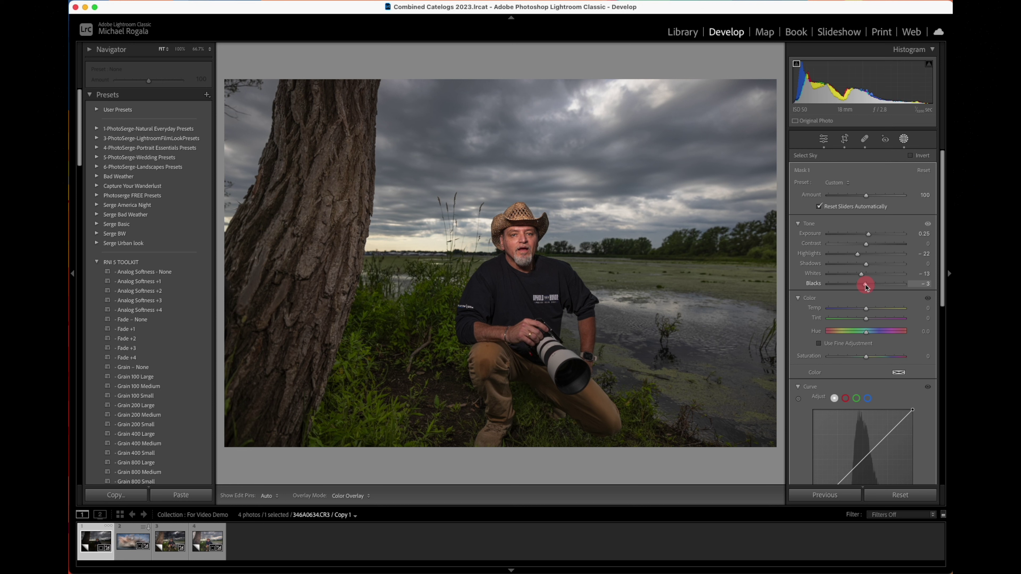
left_click_drag(865, 286, 866, 286)
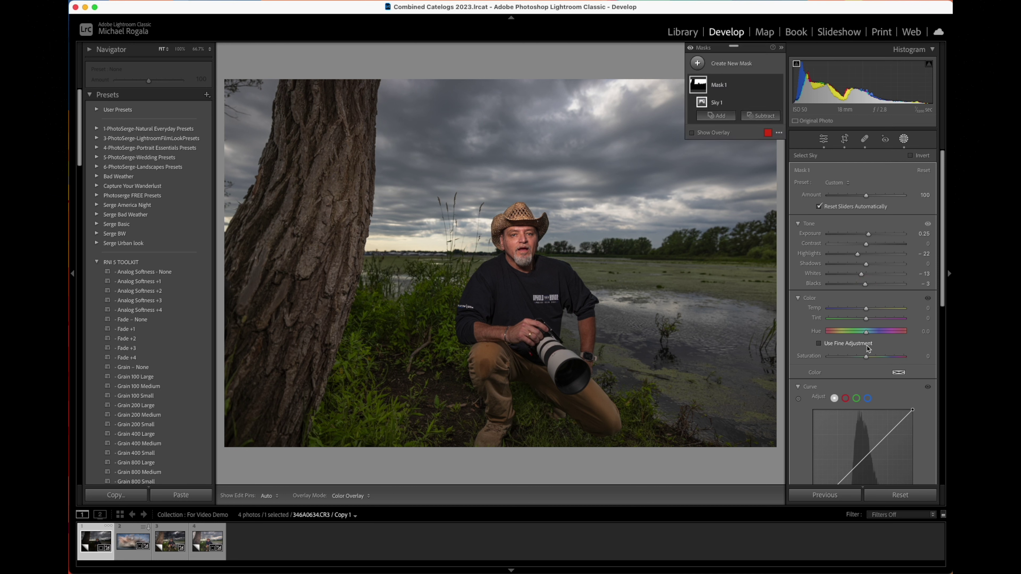
left_click_drag(866, 312, 864, 312)
mouse_move(866, 356)
left_mouse_down()
mouse_move(856, 358)
mouse_move(866, 359)
left_mouse_up()
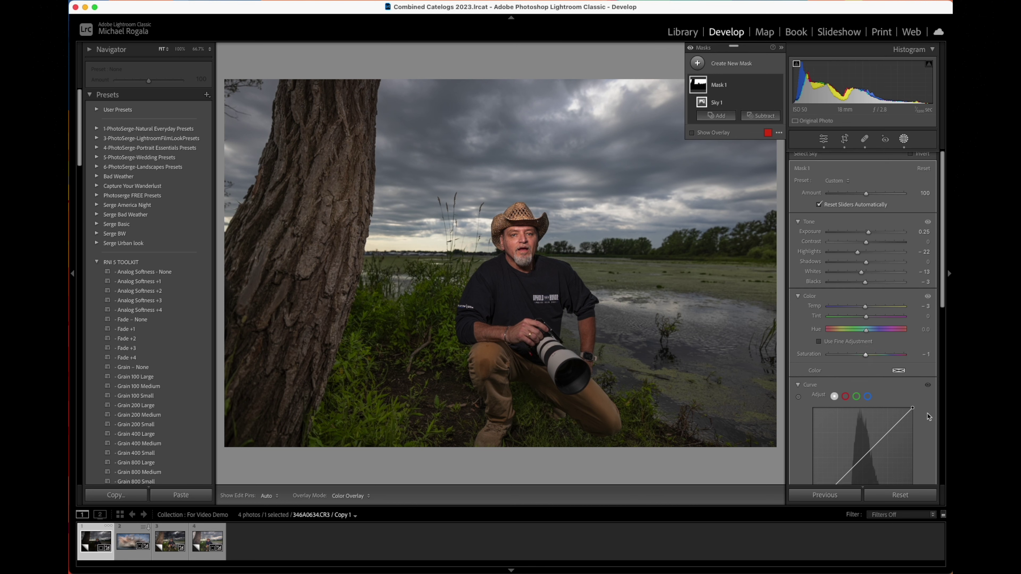
- Set the sky mask's Clarity to 10 and Texture to -29, and finish masking
scroll(893, 395, "down", 5)
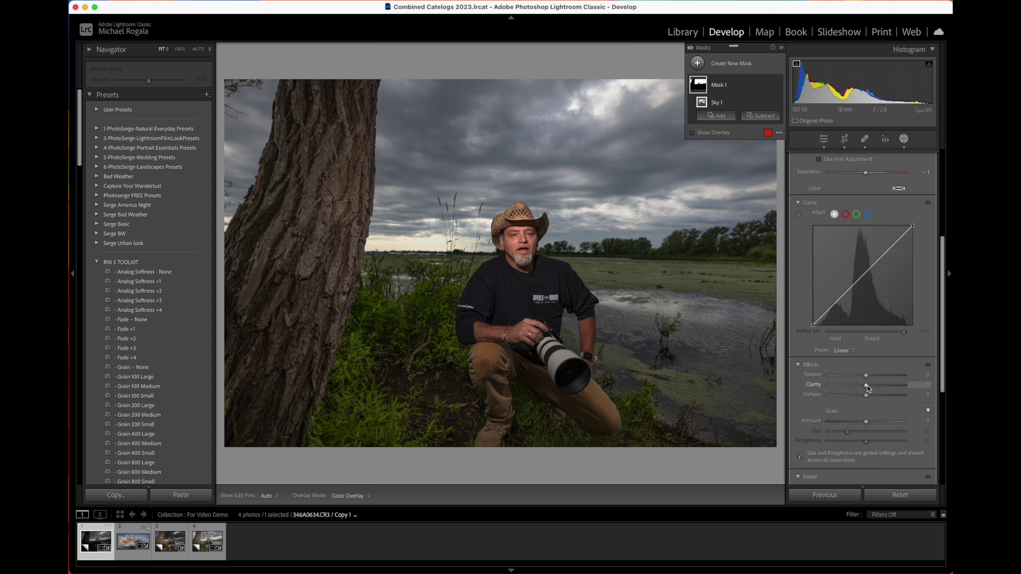
mouse_move(866, 386)
left_mouse_down()
mouse_move(842, 389)
mouse_move(869, 389)
left_mouse_up()
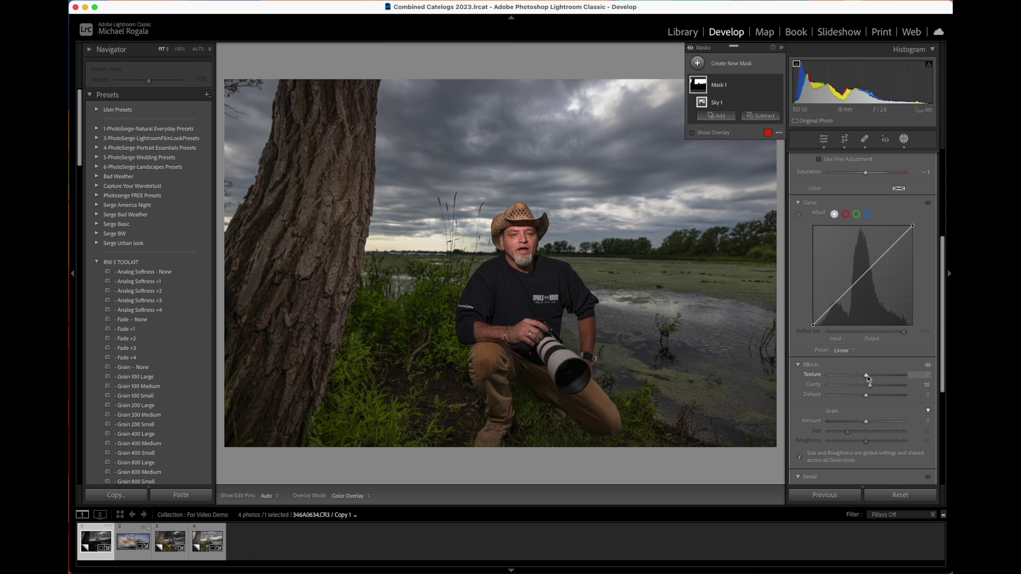
left_click(867, 375)
left_click_drag(866, 377, 857, 380)
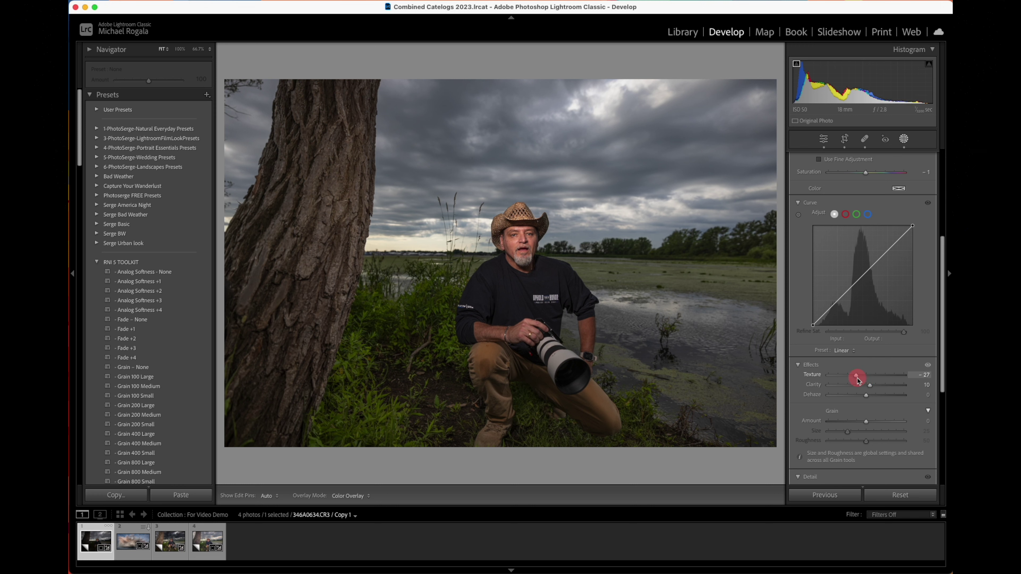
left_click_drag(857, 380, 892, 385)
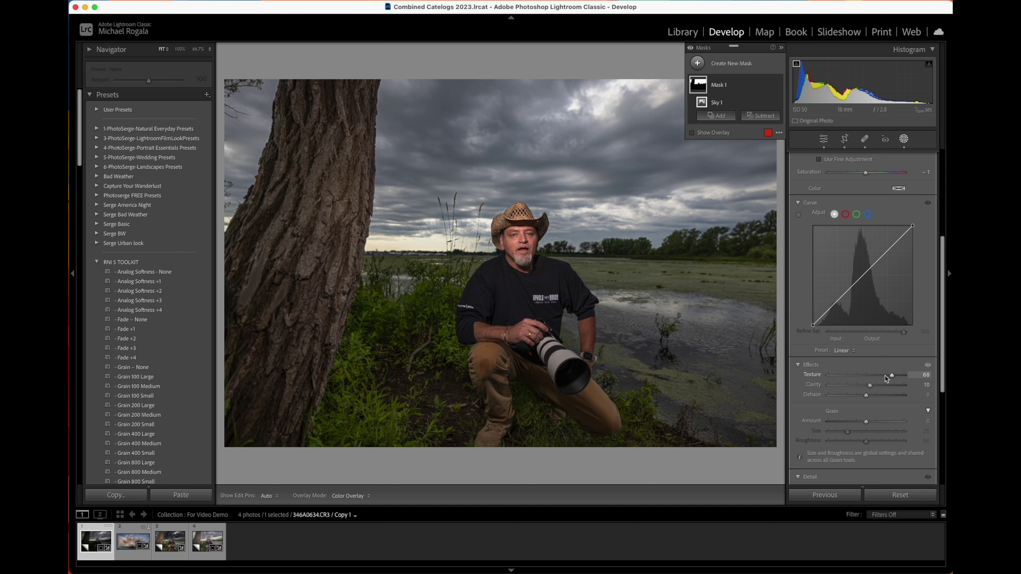
left_click_drag(892, 377, 856, 376)
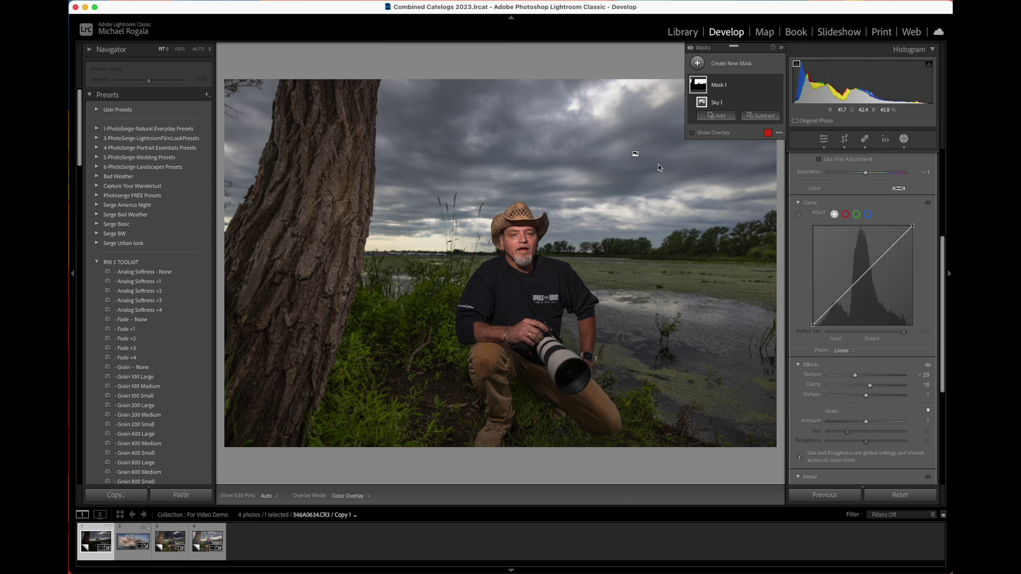
scroll(877, 344, "up", 5)
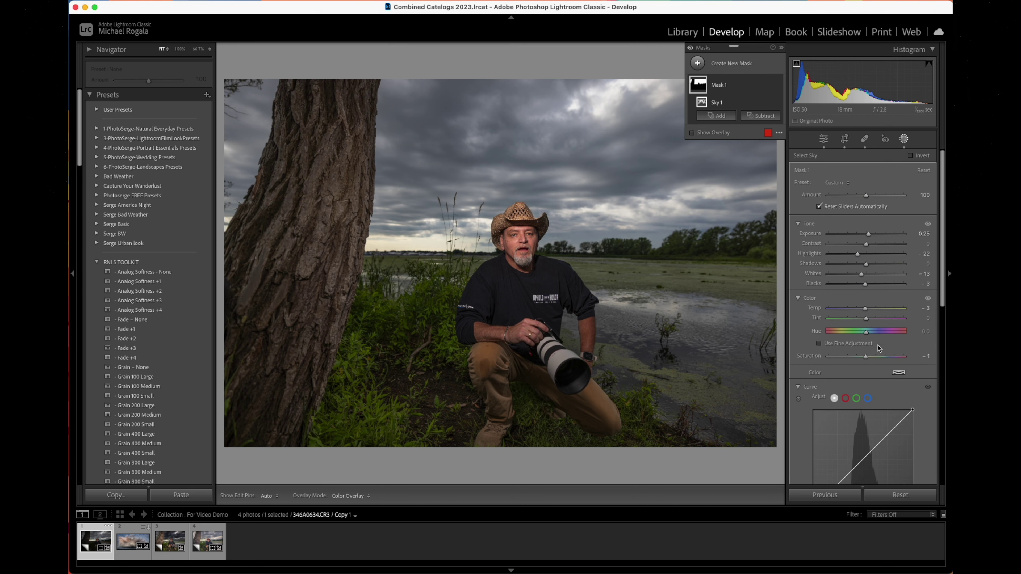
scroll(890, 374, "down", 10)
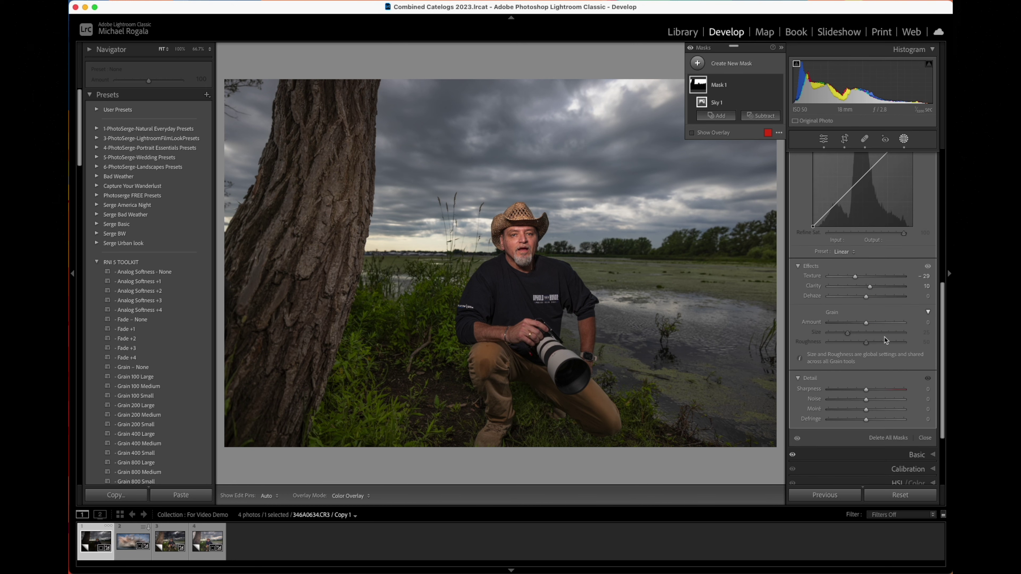
left_click(925, 360)
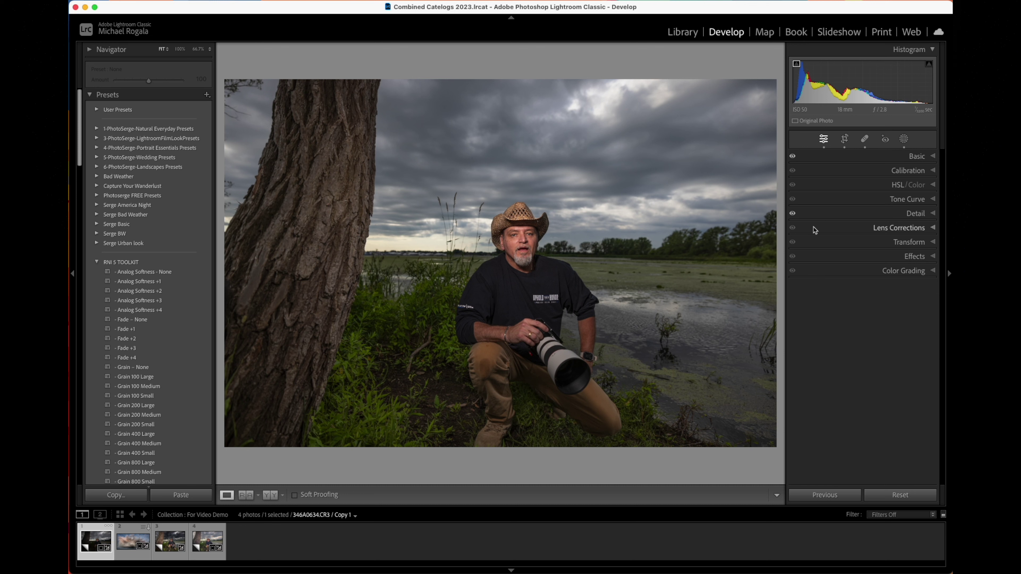
- Deselect and reselect the portrait, and compare it with the Basic adjustments switched off and on
key("super+d")
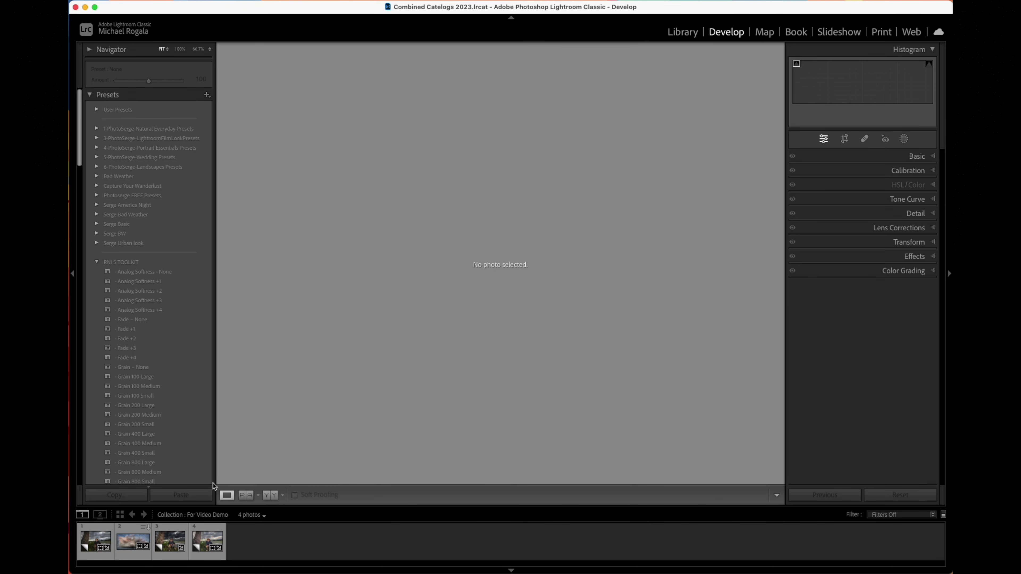
left_click(93, 539)
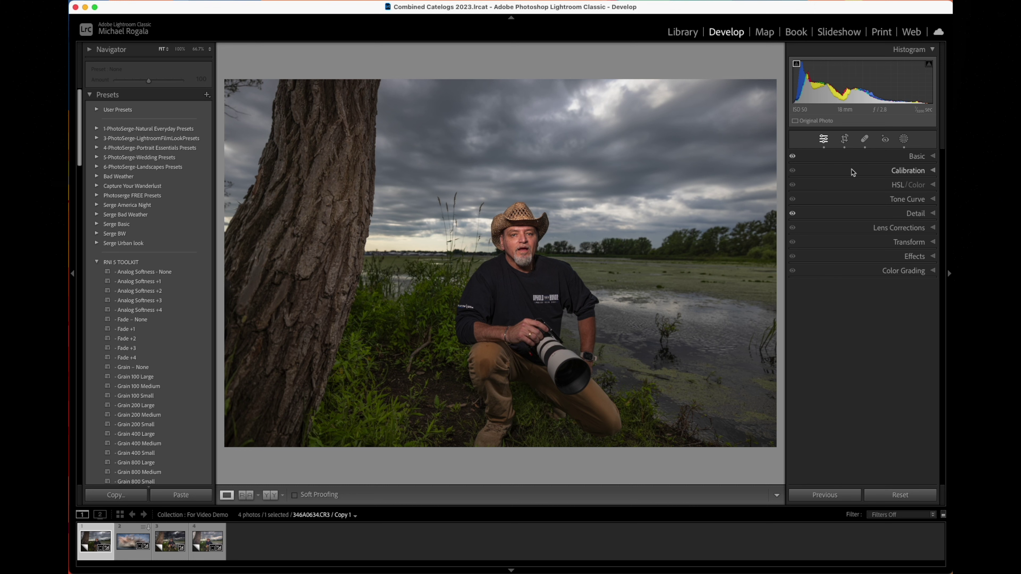
left_click(934, 156)
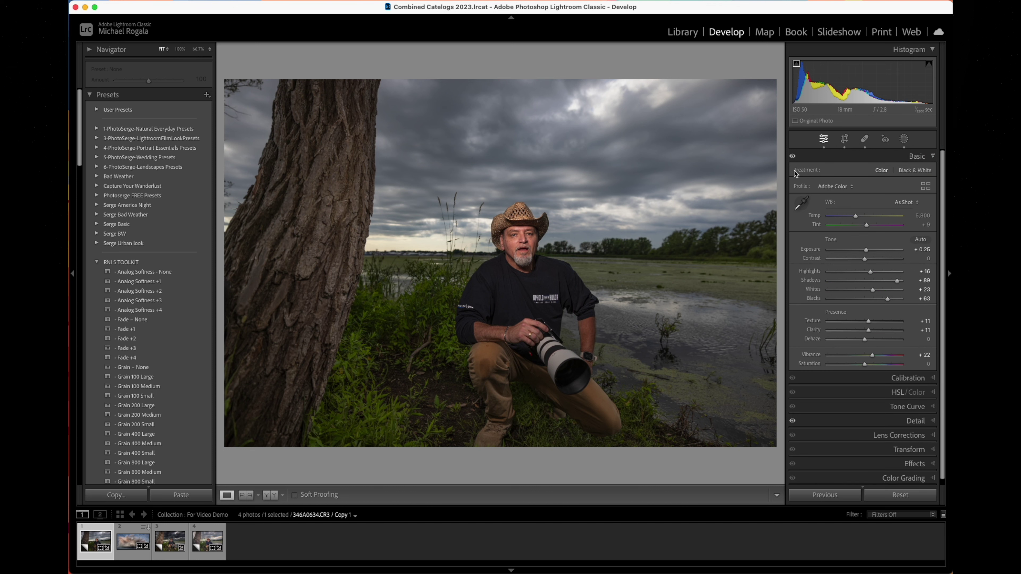
left_click(793, 156)
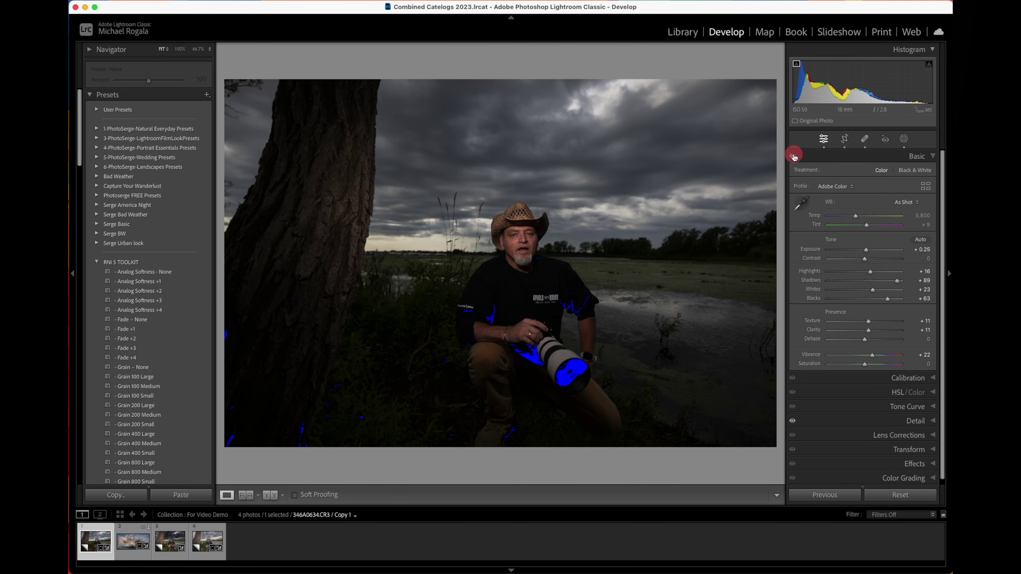
left_click(793, 156)
left_click(793, 156)
left_click(793, 157)
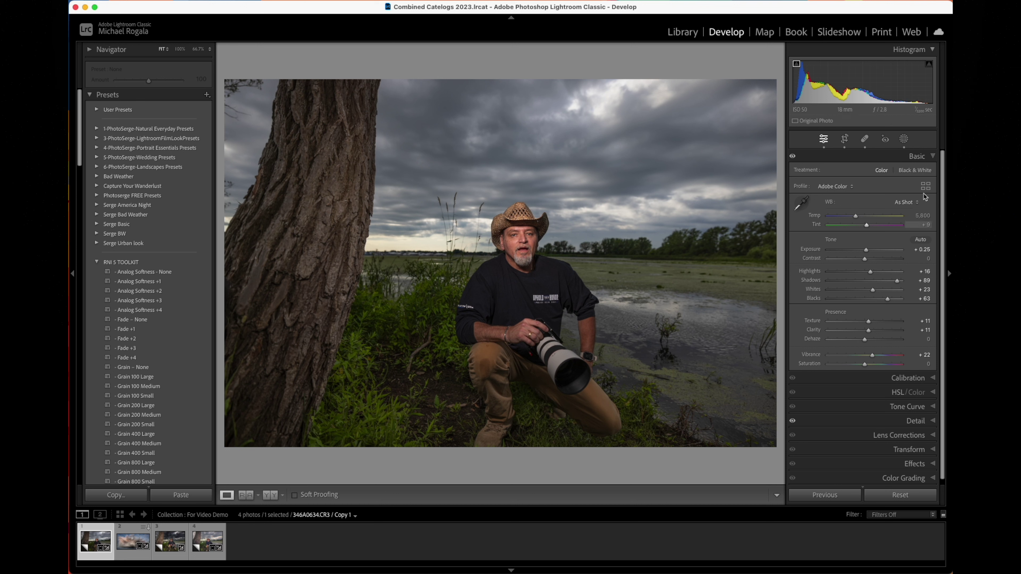
- Create a subject mask and set Exposure to 0.38, Highlights to -39, Shadows to 23, Whites to 24, Temp to -2 and Saturation to -4
left_click(904, 139)
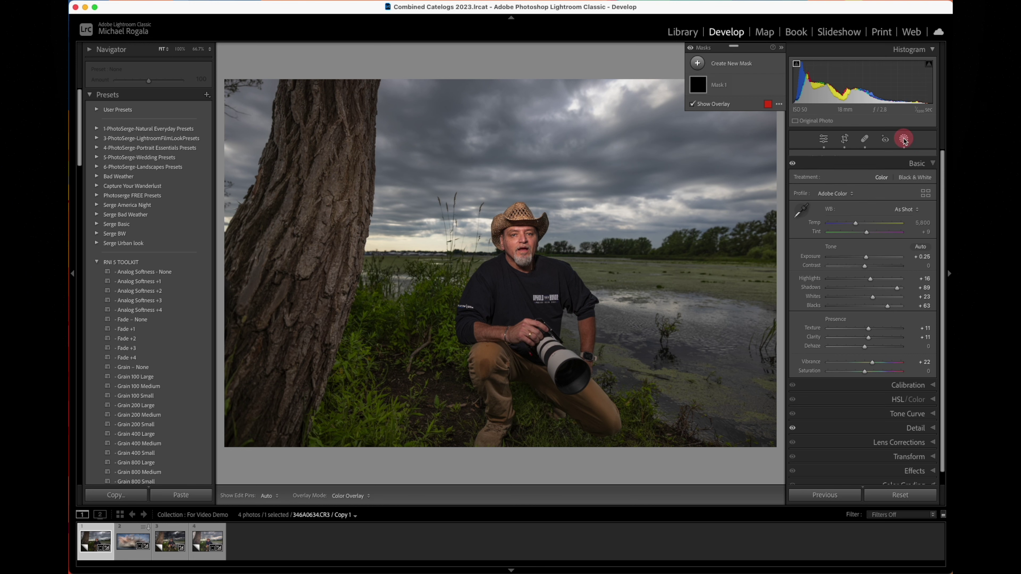
left_click(697, 63)
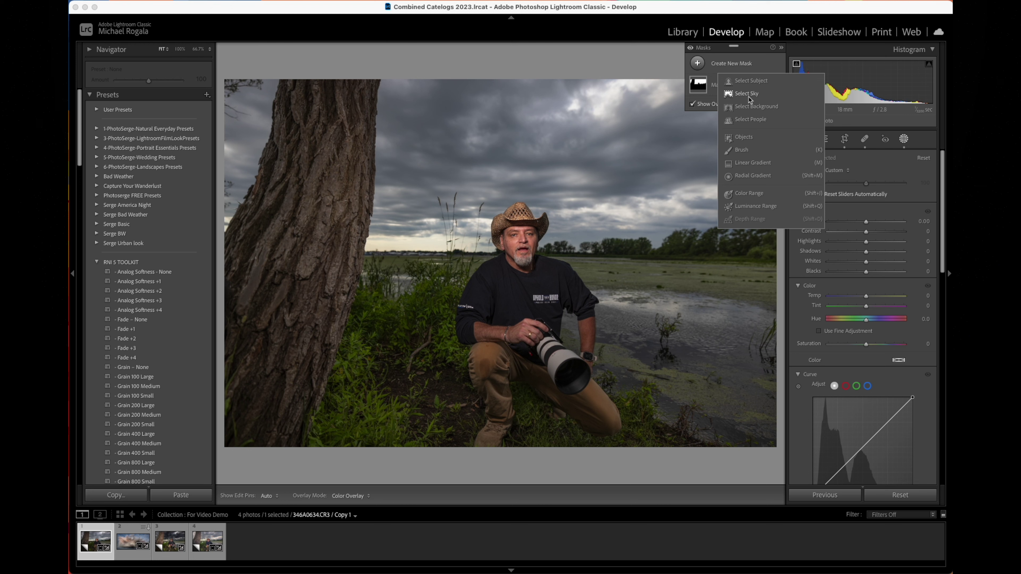
left_click(752, 81)
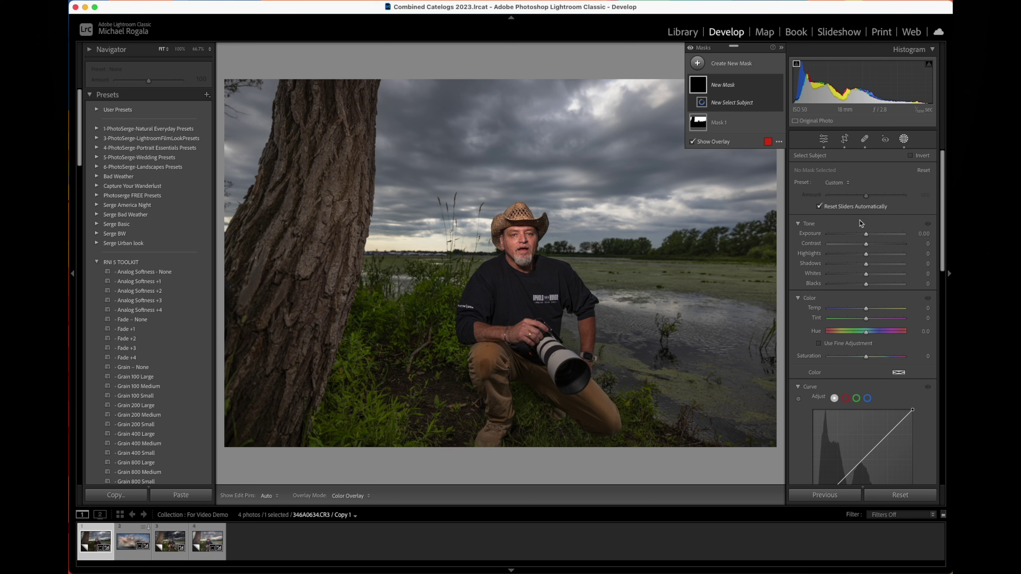
left_click_drag(864, 235, 852, 257)
left_click_drag(867, 358, 865, 356)
left_click_drag(866, 310, 865, 309)
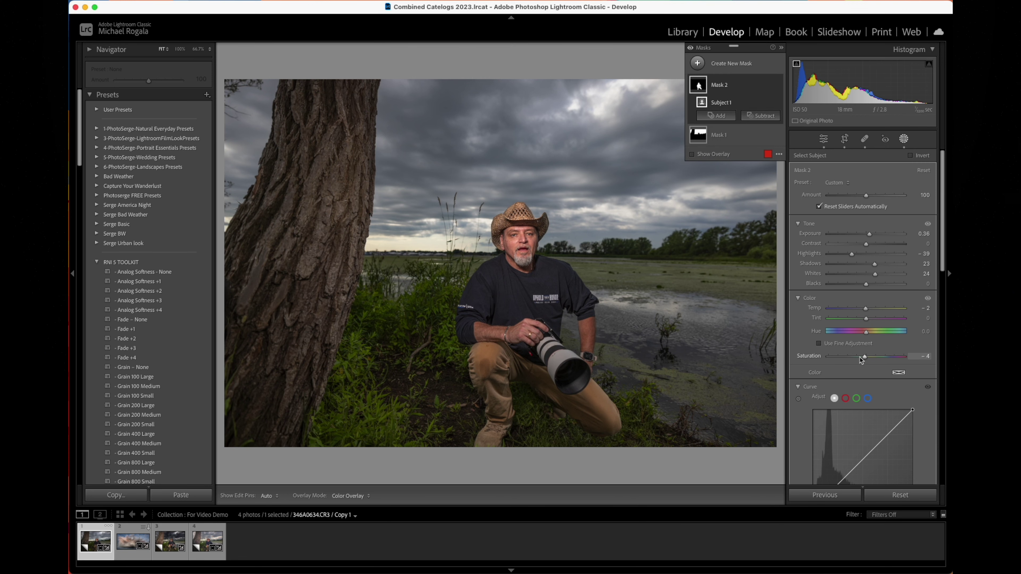
- Set the subject mask's Clarity to 18 and Texture to 9
scroll(871, 364, "down", 5)
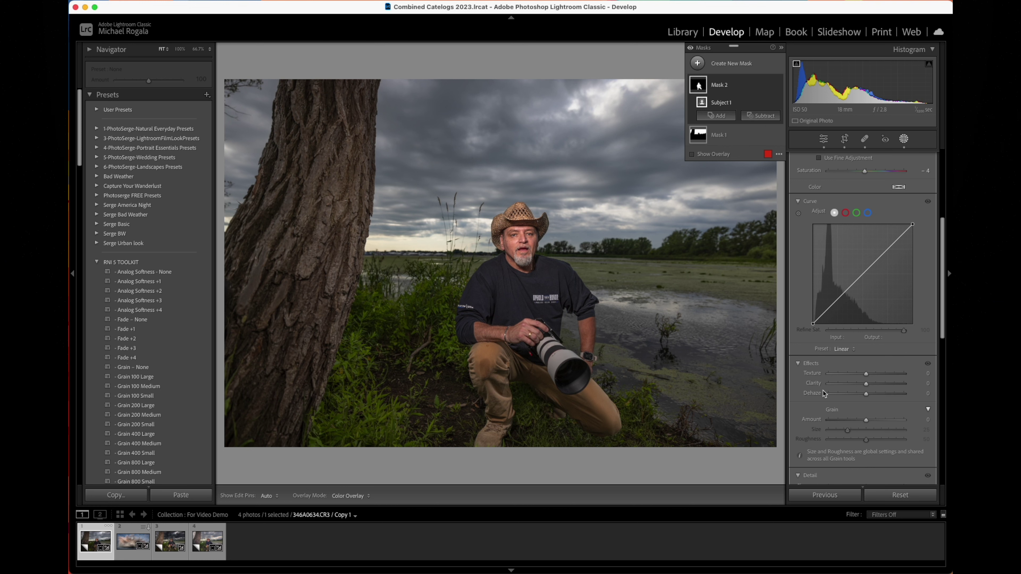
left_click_drag(866, 386, 868, 386)
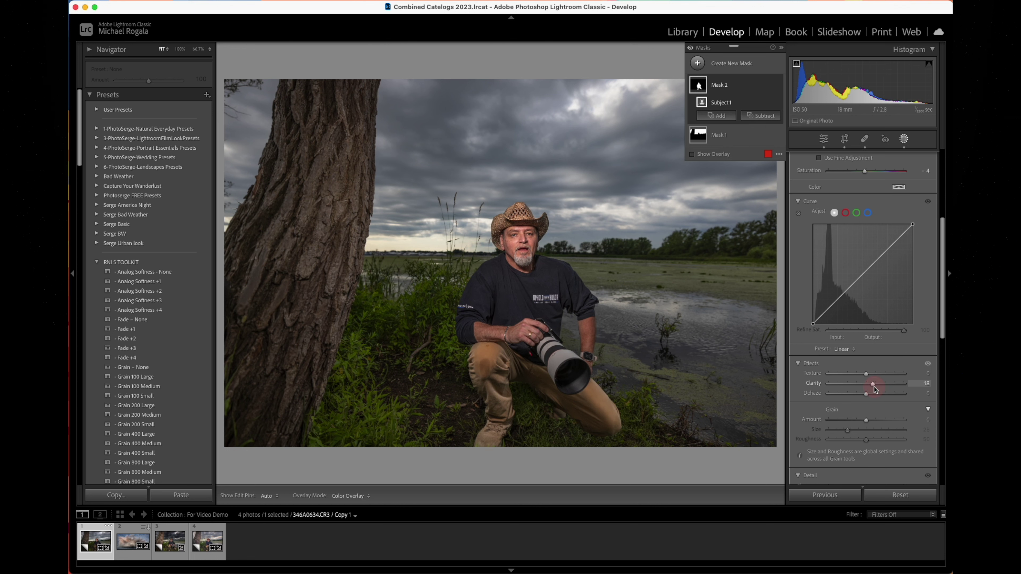
left_click_drag(865, 376, 869, 377)
scroll(898, 465, "down", 1)
scroll(898, 464, "down", 5)
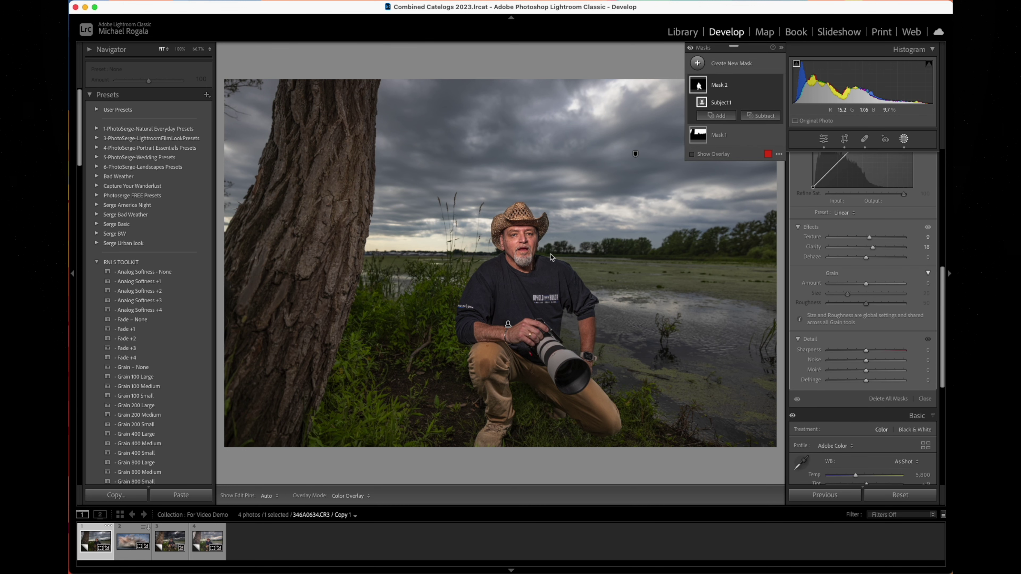
- Inspect the masked man up close, finish masking and return to the full view of the photo
key("super+equal")
key("super+equal")
key("super+equal")
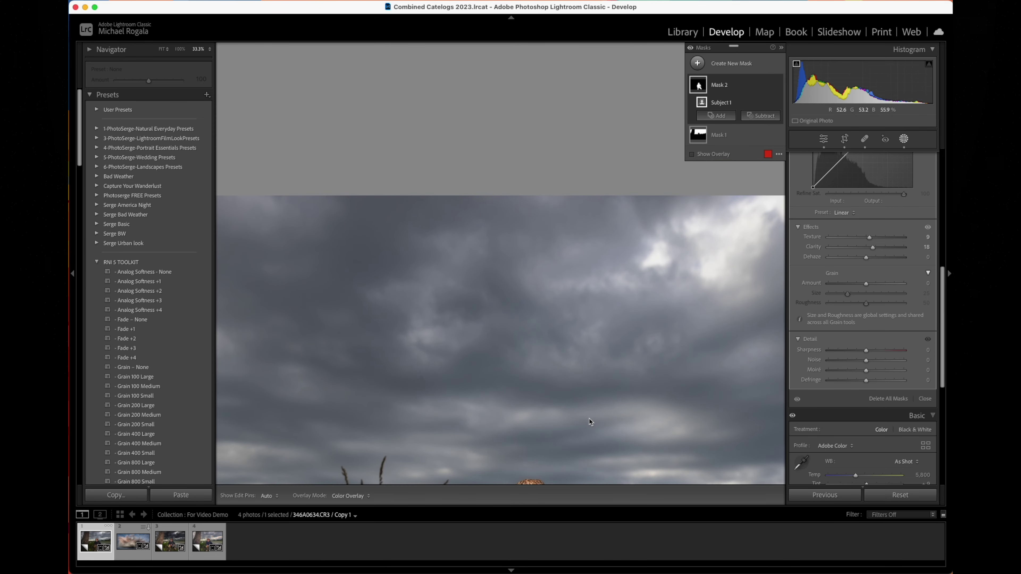
left_click(608, 196)
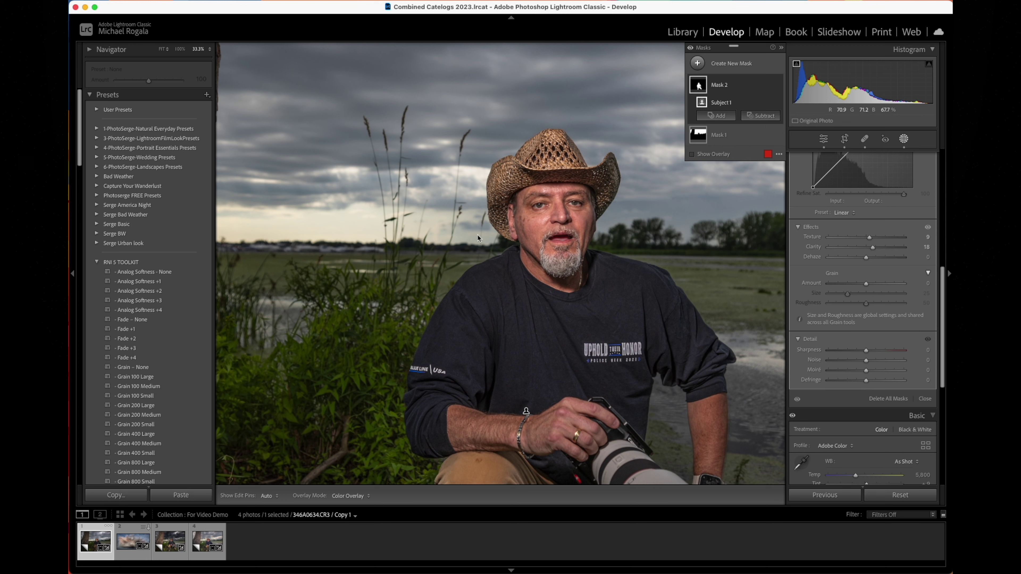
left_click(924, 398)
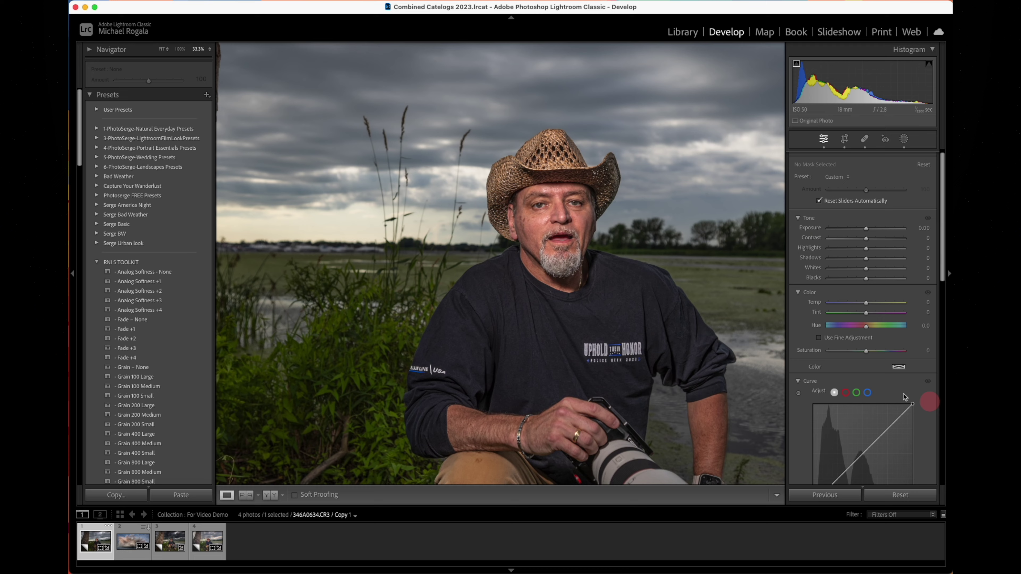
left_click(631, 311)
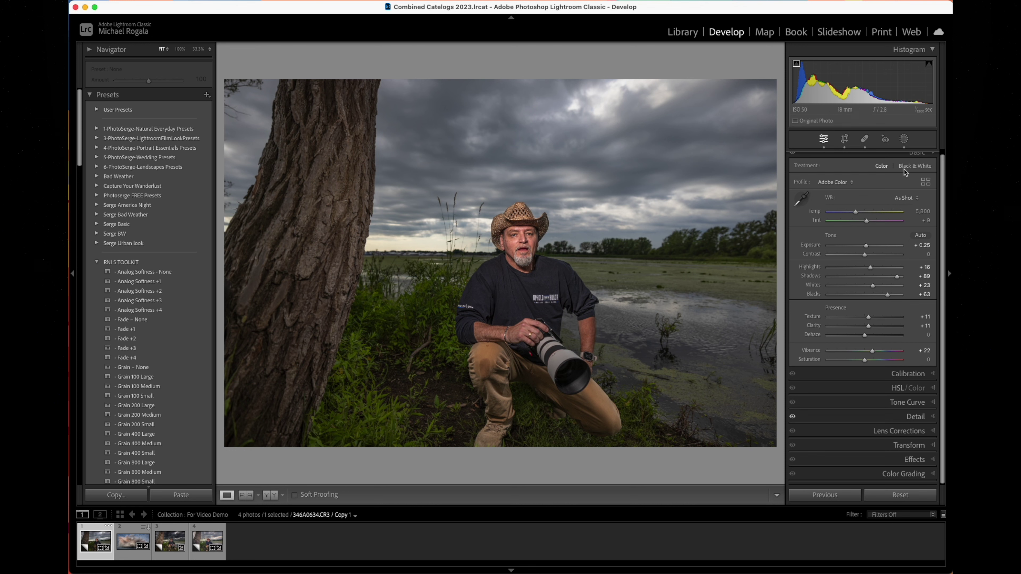
- Add a radial gradient mask as a tilted ellipse over the bushes and ground between the tree trunk and the man
left_click(903, 139)
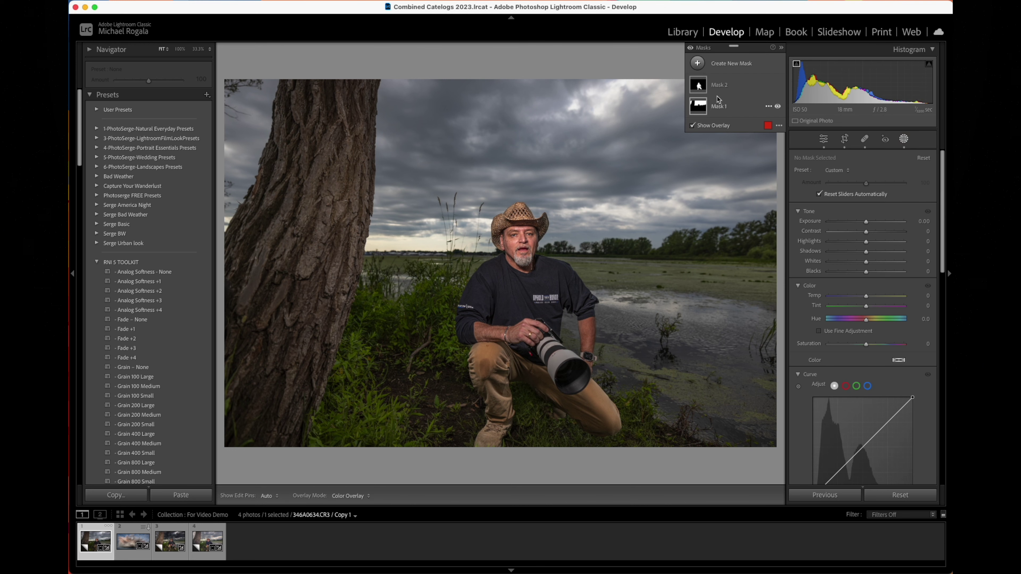
left_click(697, 63)
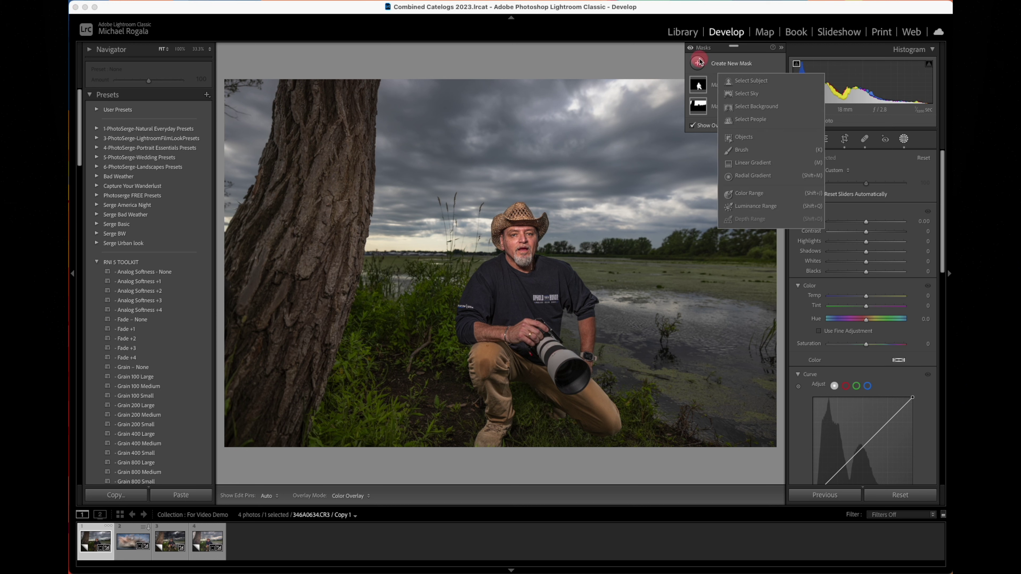
left_click(750, 177)
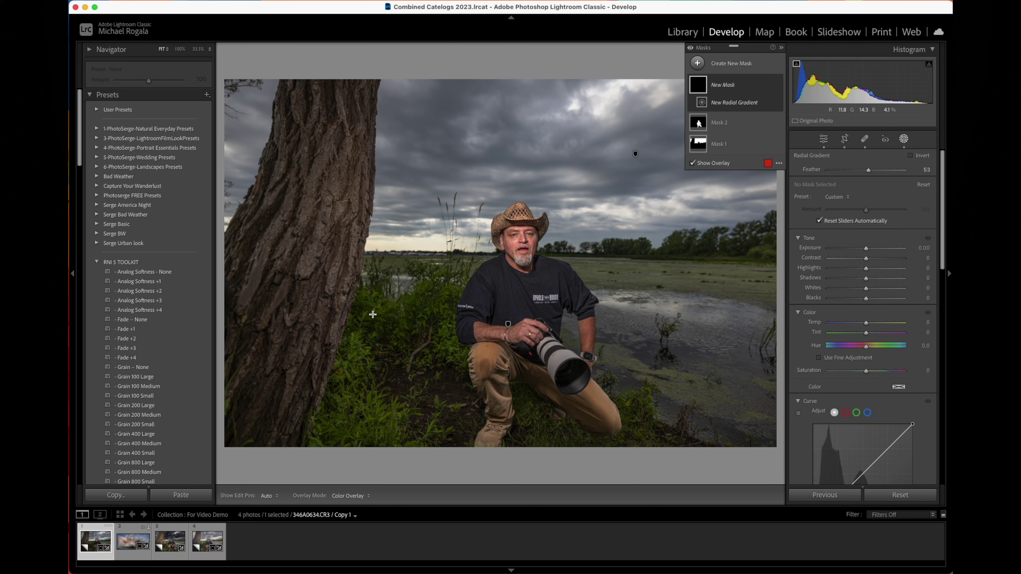
left_click_drag(399, 317, 312, 470)
left_click_drag(398, 479, 348, 473)
left_click_drag(401, 320, 394, 342)
left_click_drag(437, 204, 428, 241)
left_click_drag(394, 342, 391, 363)
- Set the radial mask's Exposure to 0.71, Highlights to 40, Shadows to -17, Whites to 22, Blacks to -9 and Tint to 60
left_click_drag(868, 250, 863, 301)
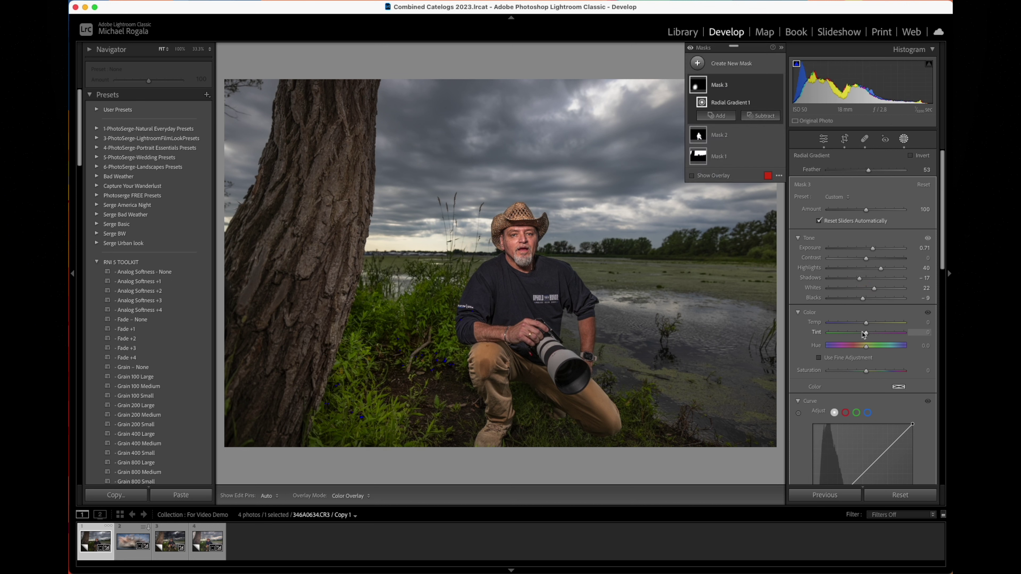
left_click_drag(867, 334, 869, 333)
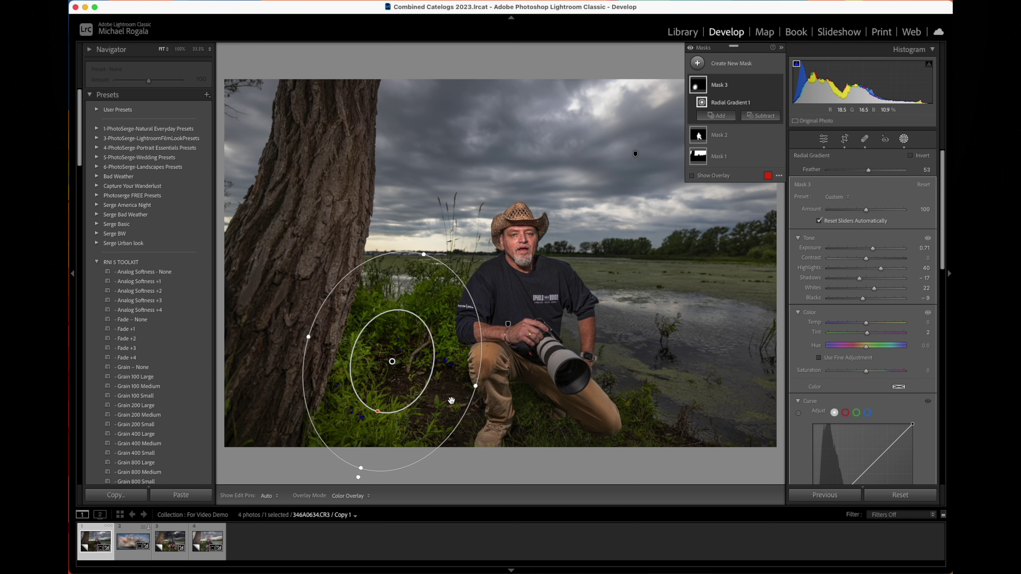
left_click_drag(867, 333, 889, 334)
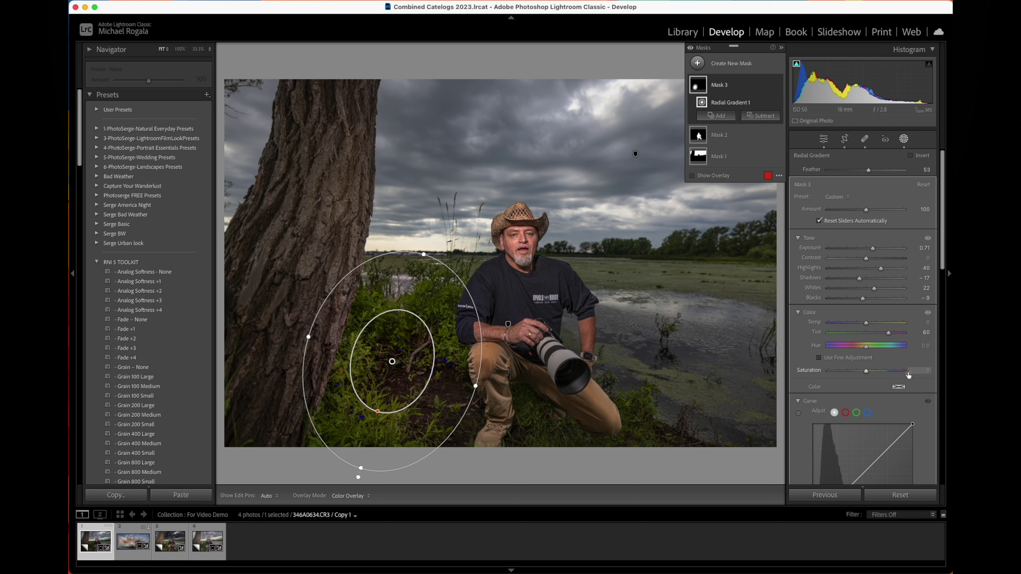
- Set the bush mask's Clarity to 15 and Texture to 11, and its Blacks to -1
scroll(877, 365, "down", 5)
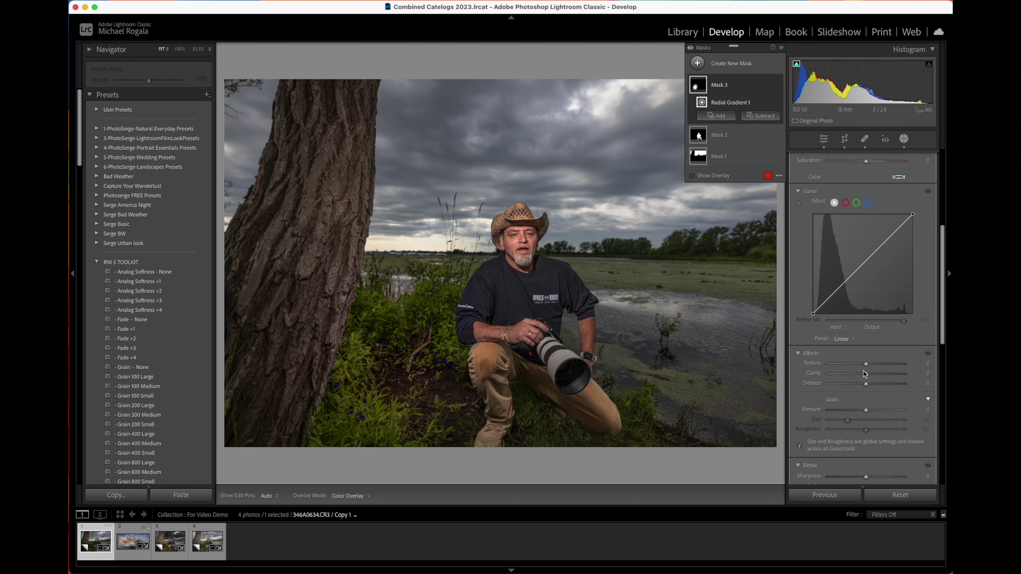
left_click_drag(867, 376, 874, 376)
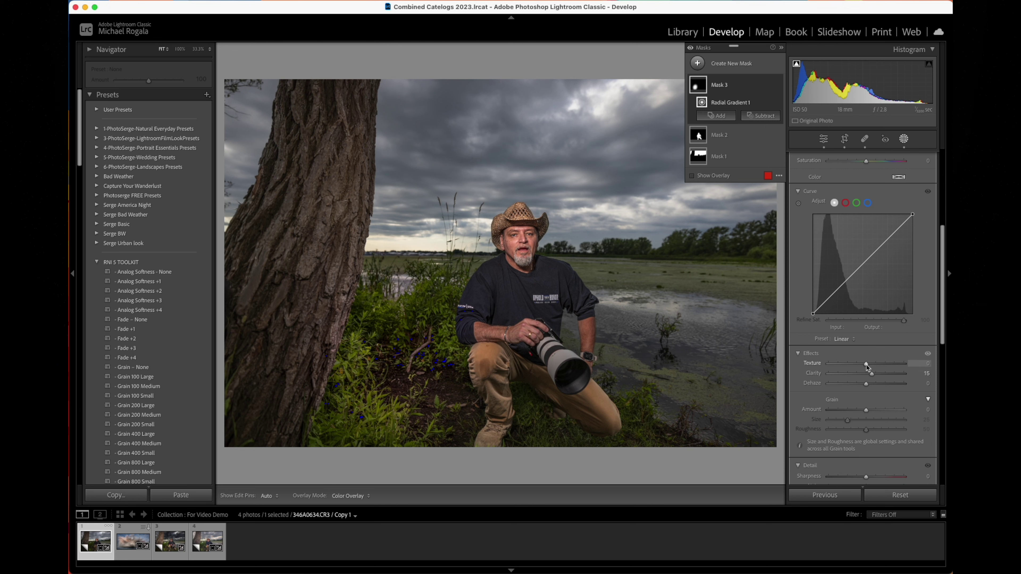
left_click_drag(866, 365, 867, 365)
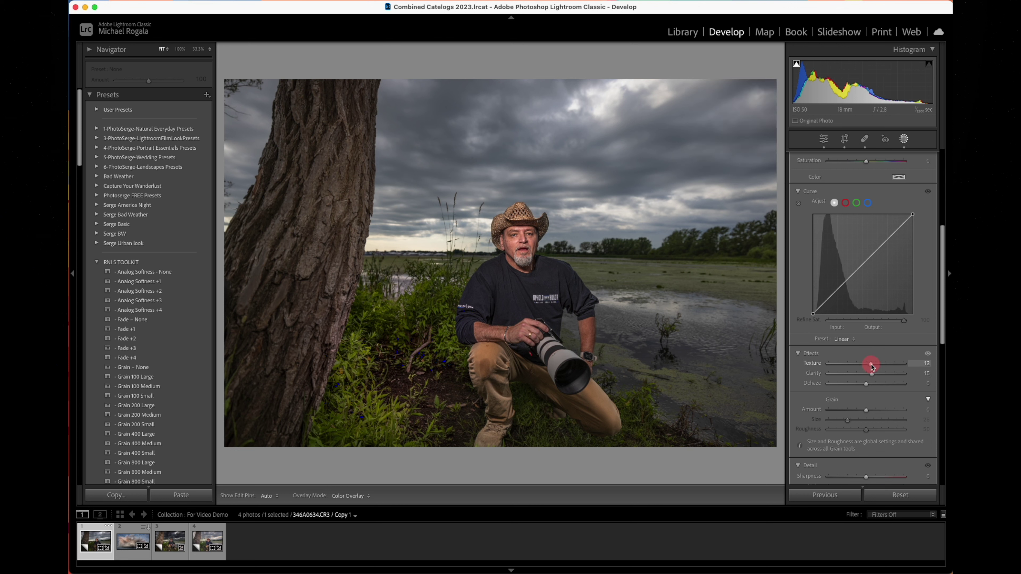
left_click_drag(870, 364, 870, 364)
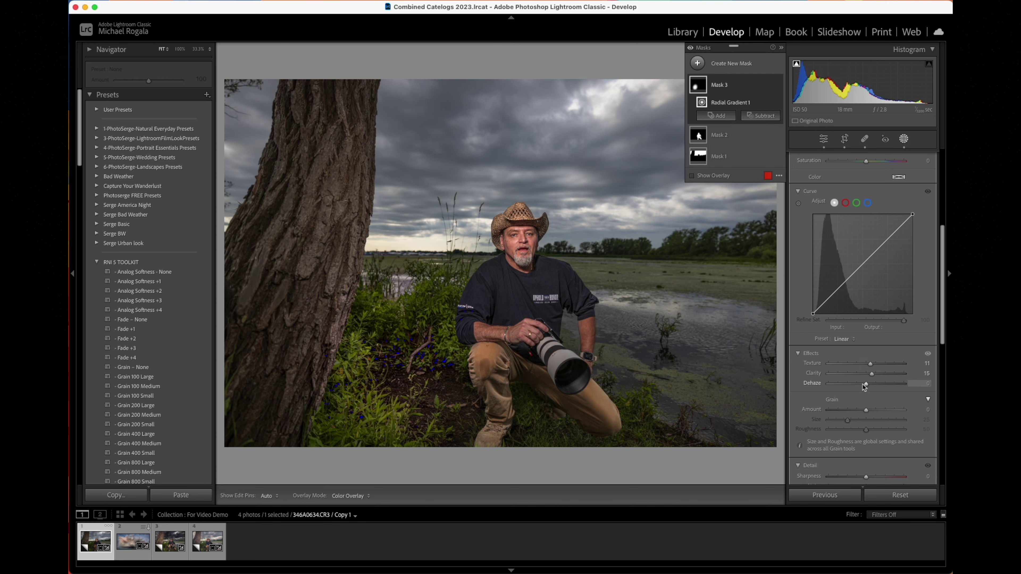
scroll(856, 382, "up", 5)
left_click_drag(862, 298, 866, 302)
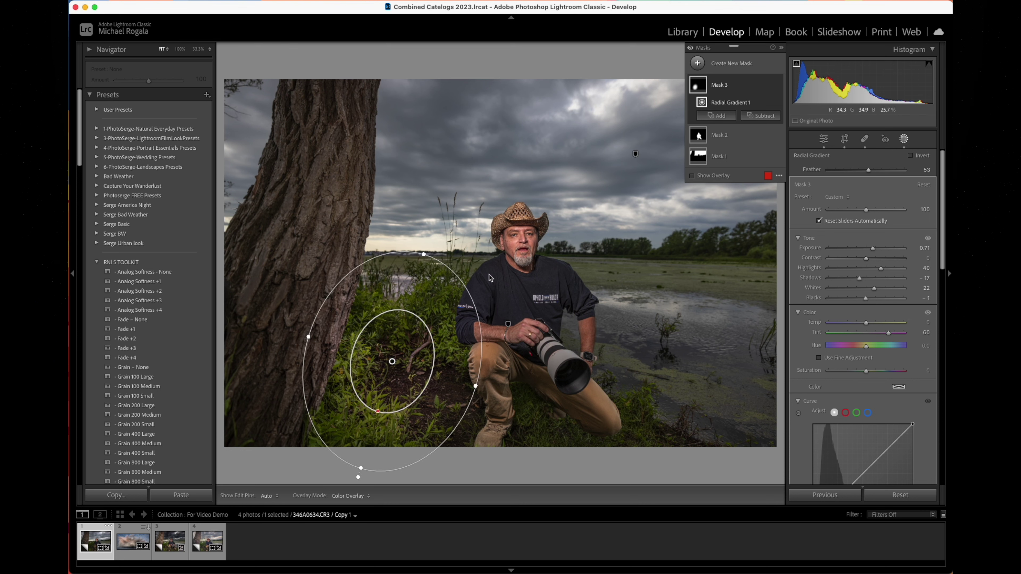
- Finish masking and compare the portrait with the Basic adjustments switched off and on
scroll(798, 393, "down", 3)
scroll(798, 393, "down", 10)
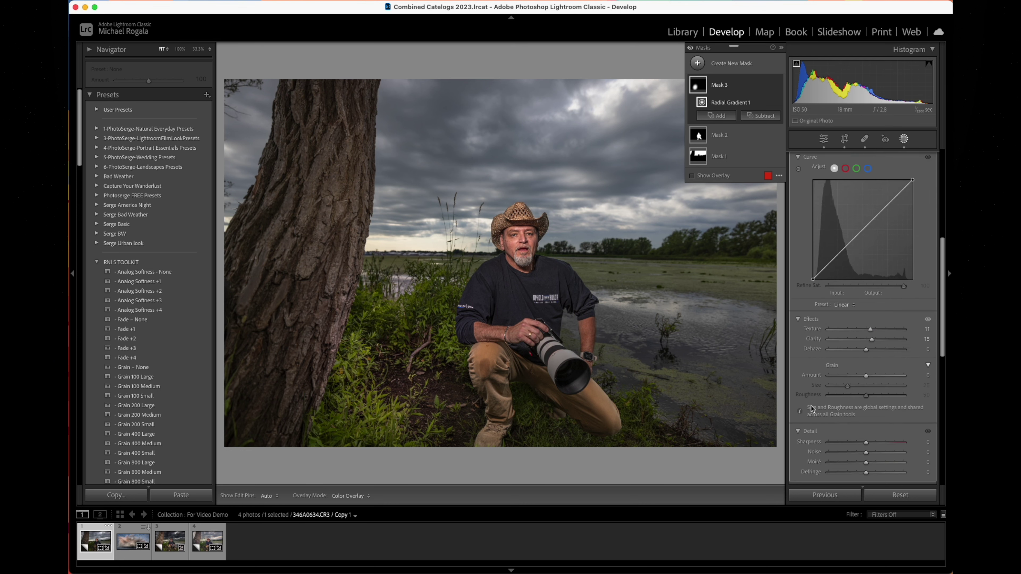
left_click(924, 408)
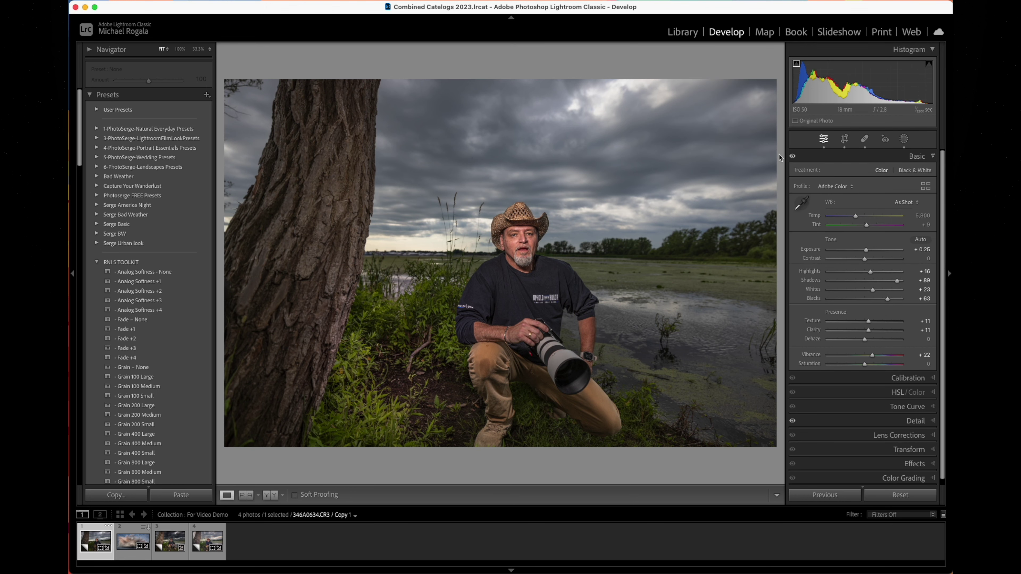
left_click(792, 156)
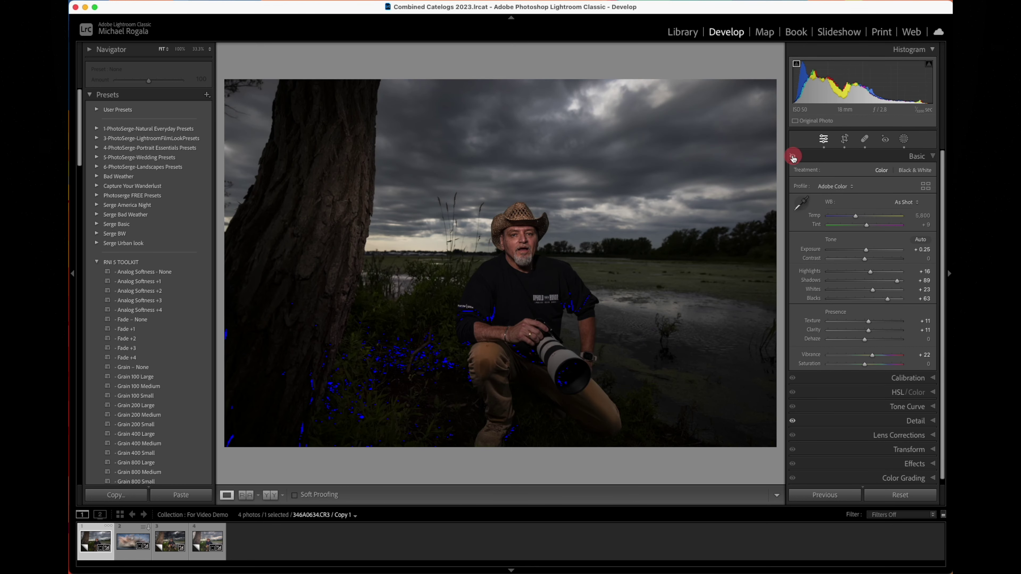
left_click(792, 157)
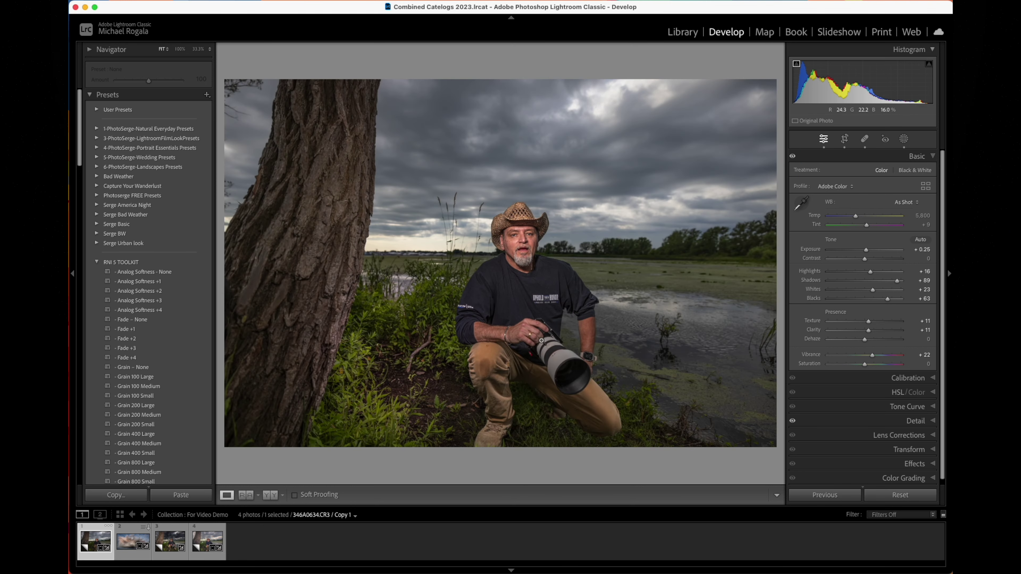
- Select the fourth photo in the collection and set Exposure to 2.25, Blacks to 3, Shadows to 45 and Clarity to 21
left_click(208, 543)
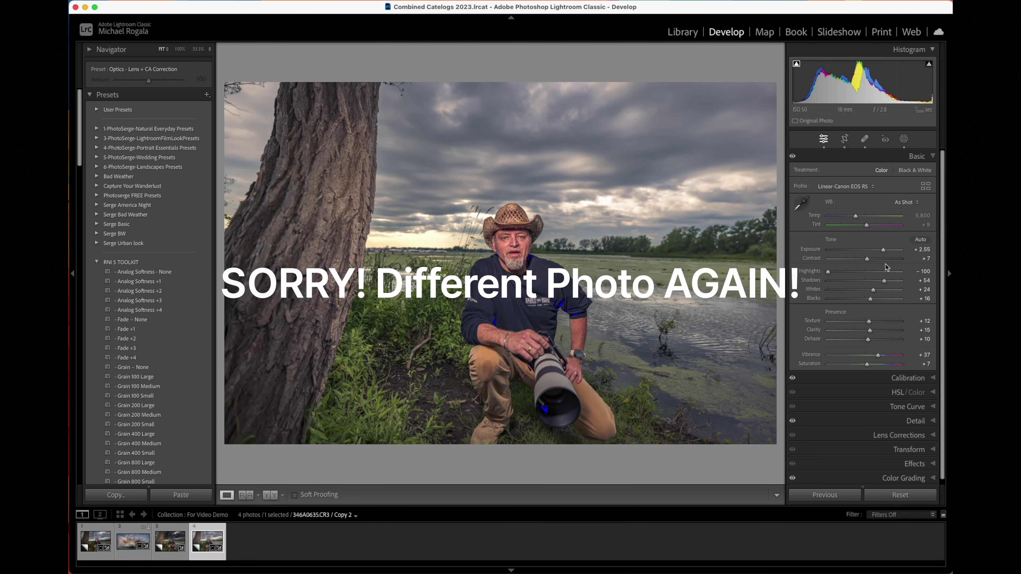
left_click_drag(885, 254, 883, 253)
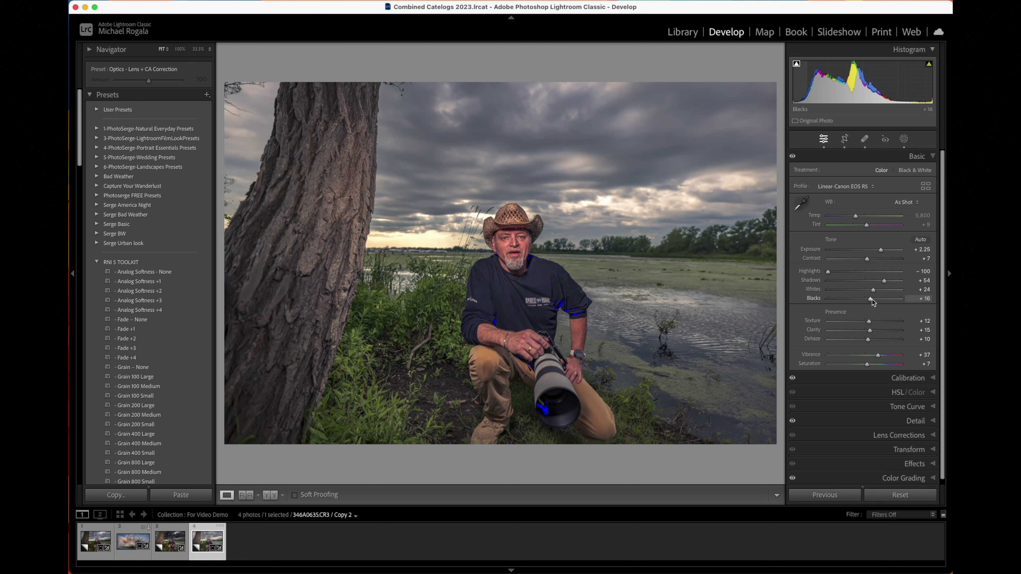
left_click_drag(871, 300, 866, 301)
left_click_drag(867, 302, 882, 282)
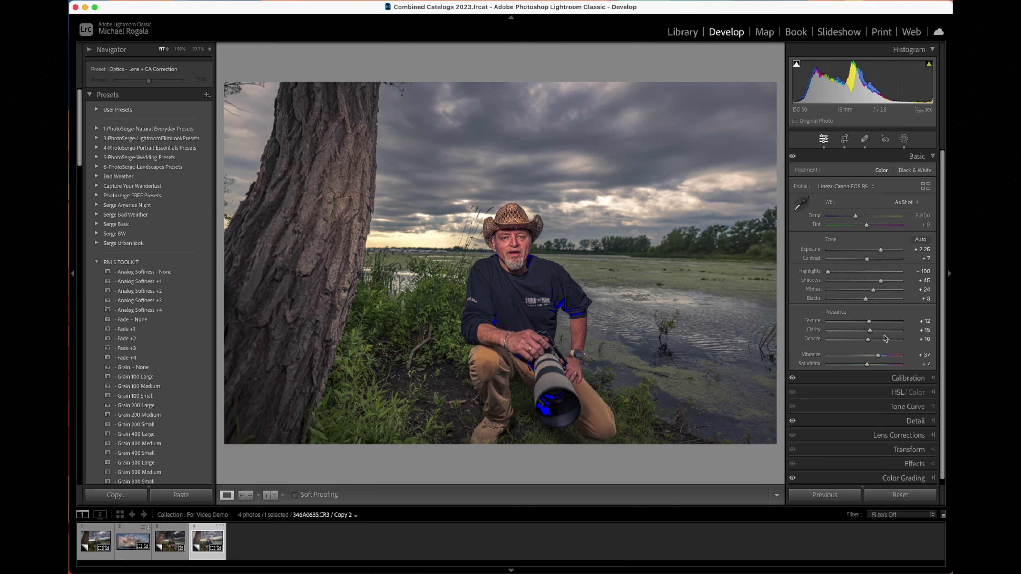
left_click_drag(871, 330, 872, 331)
scroll(890, 362, "down", 1)
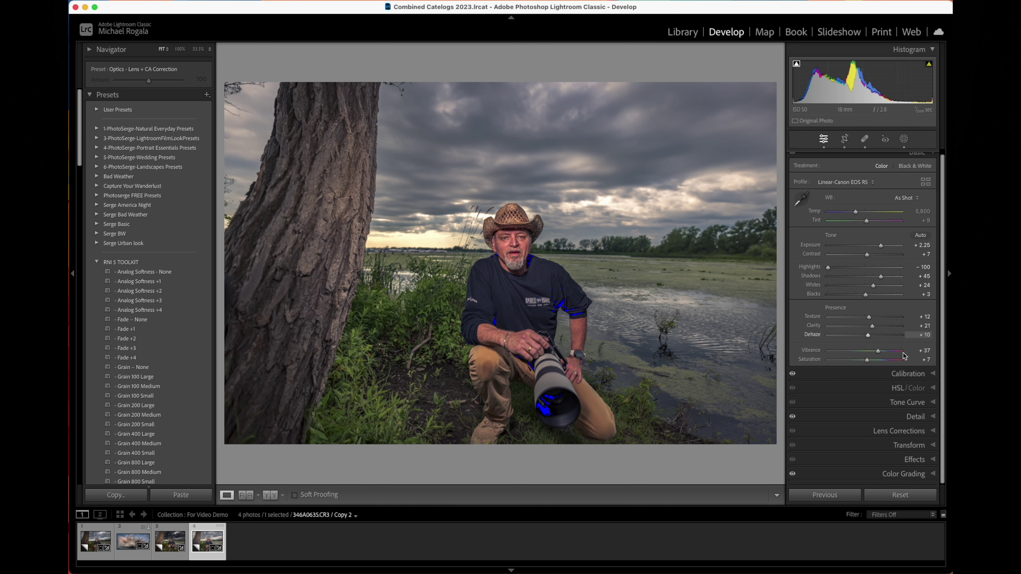
left_click(934, 460)
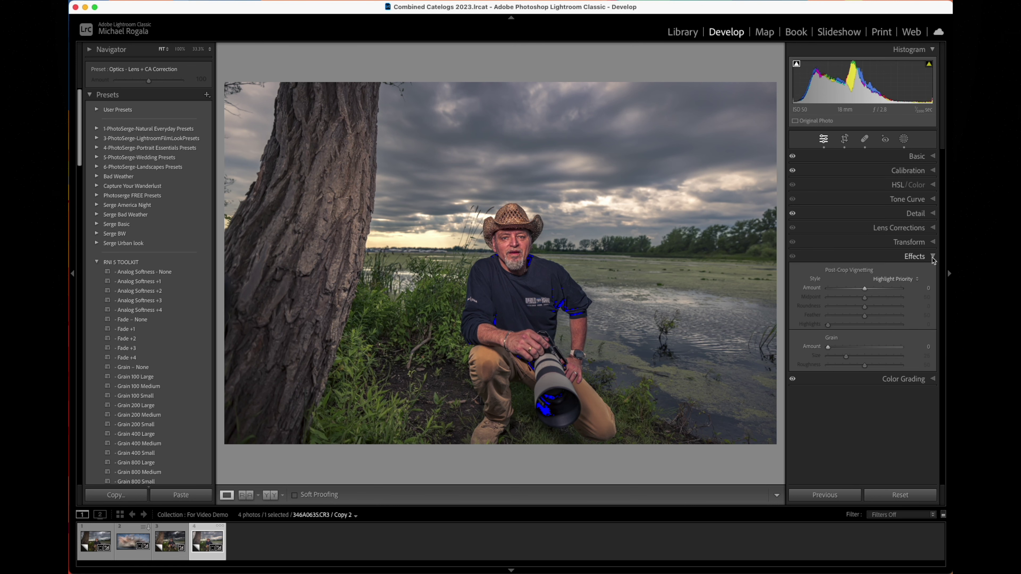
left_click(920, 257)
- Add a large radial gradient mask around the man, shaped as a wide ellipse covering most of the photo
left_click(904, 139)
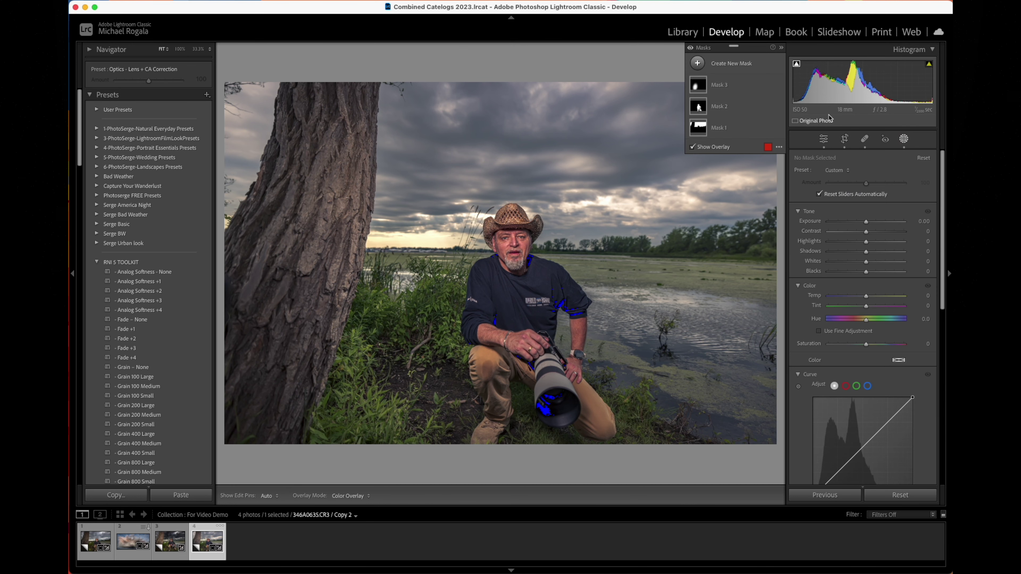
left_click(696, 62)
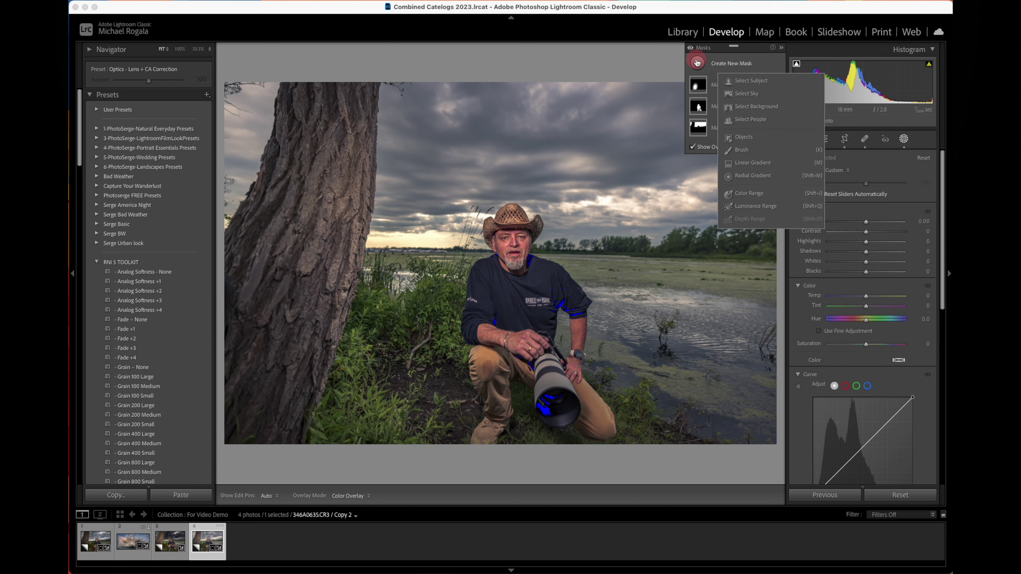
left_click(748, 178)
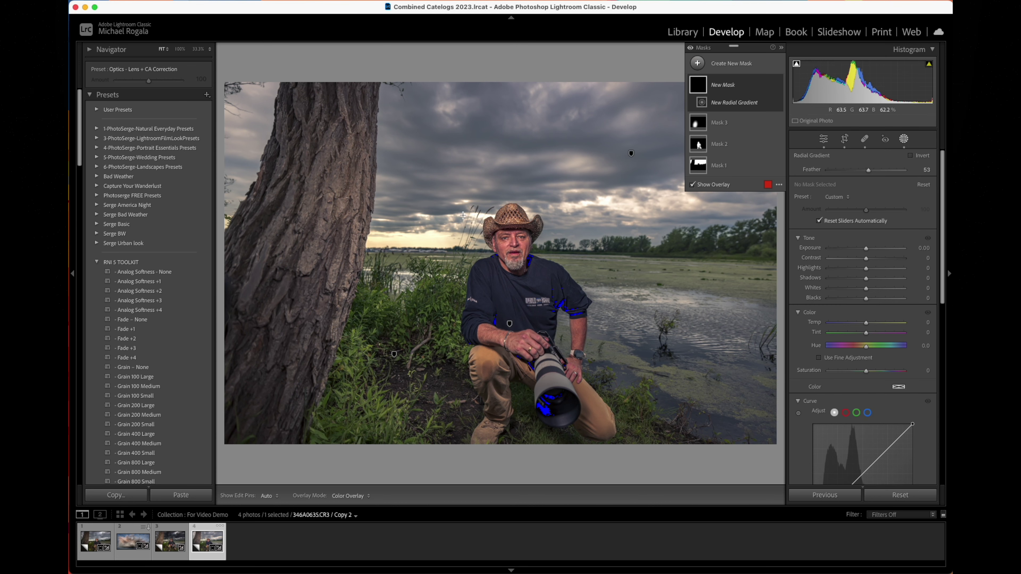
left_click_drag(479, 219, 721, 394)
left_click_drag(478, 218, 508, 265)
left_click_drag(749, 263, 766, 263)
left_click_drag(506, 263, 503, 260)
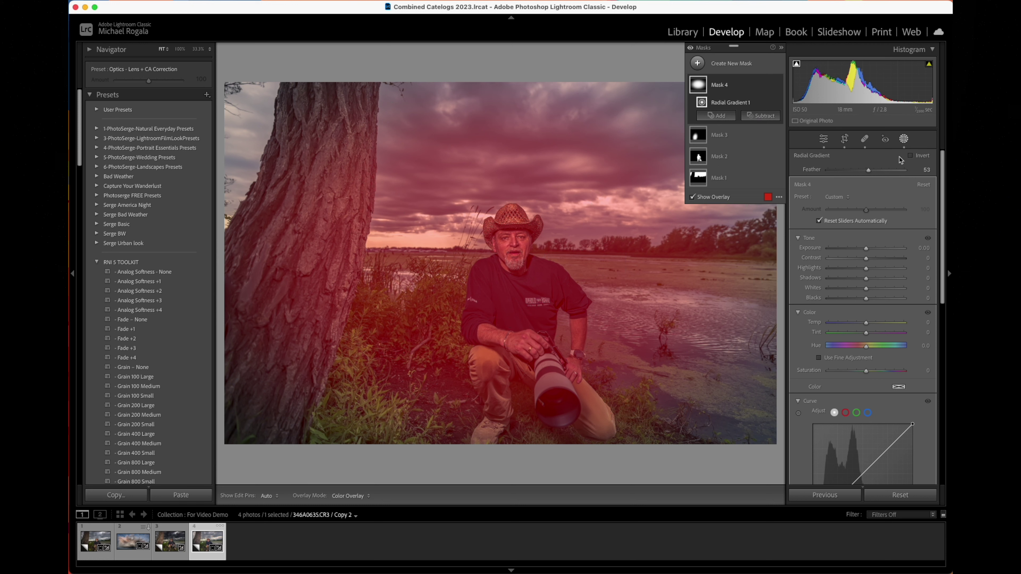
- Invert the large radial gradient mask, set its Feather to 47 and lower its Exposure to -0.99 to darken the surroundings
left_click(910, 156)
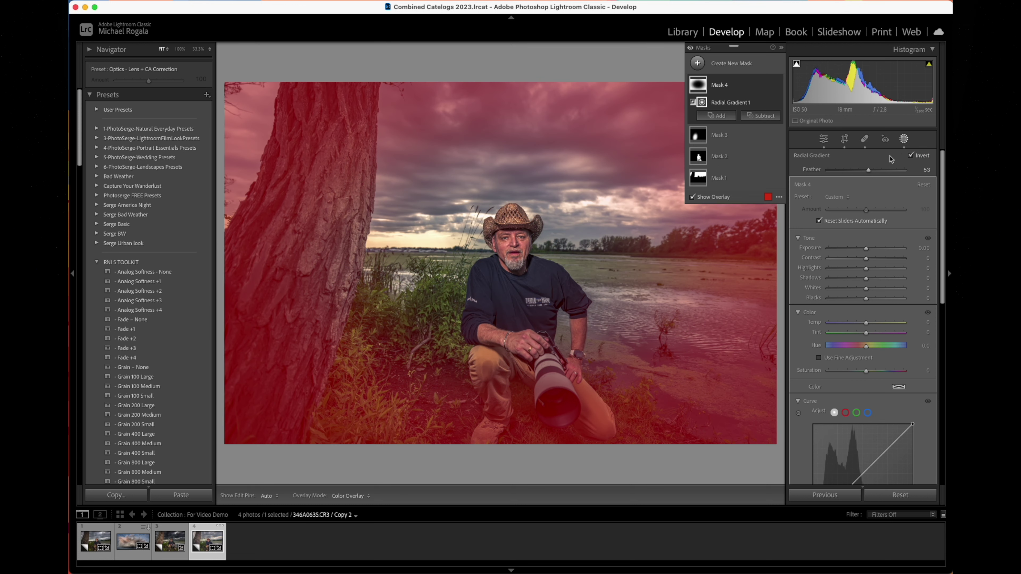
mouse_move(871, 172)
left_mouse_down()
mouse_move(886, 172)
mouse_move(863, 172)
left_mouse_up()
left_click_drag(866, 249, 858, 250)
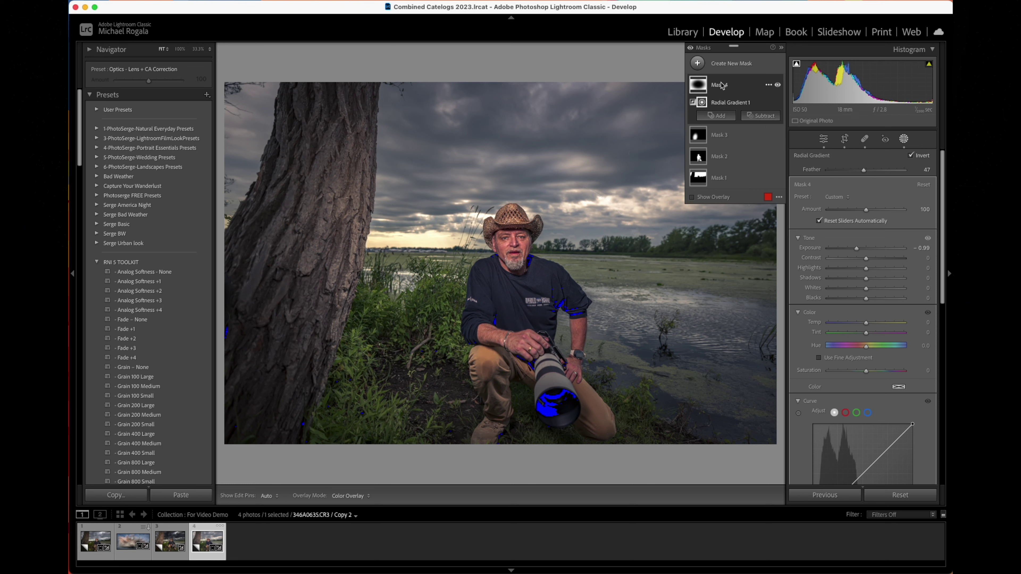
- Add a second radial gradient mask as a tall ellipse centred on the man's chest, covering him from above the hat to below his feet
left_click(696, 62)
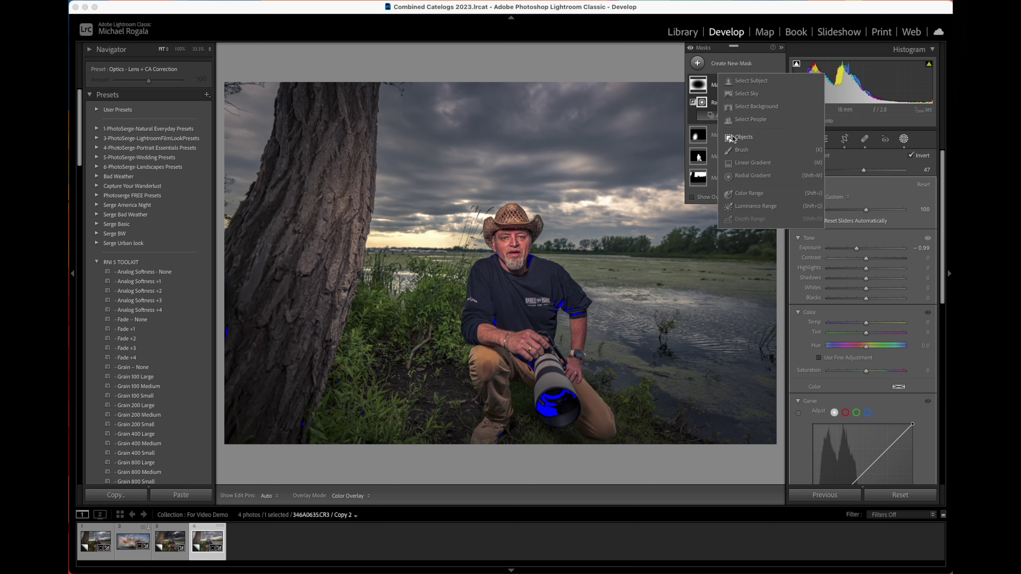
left_click(746, 177)
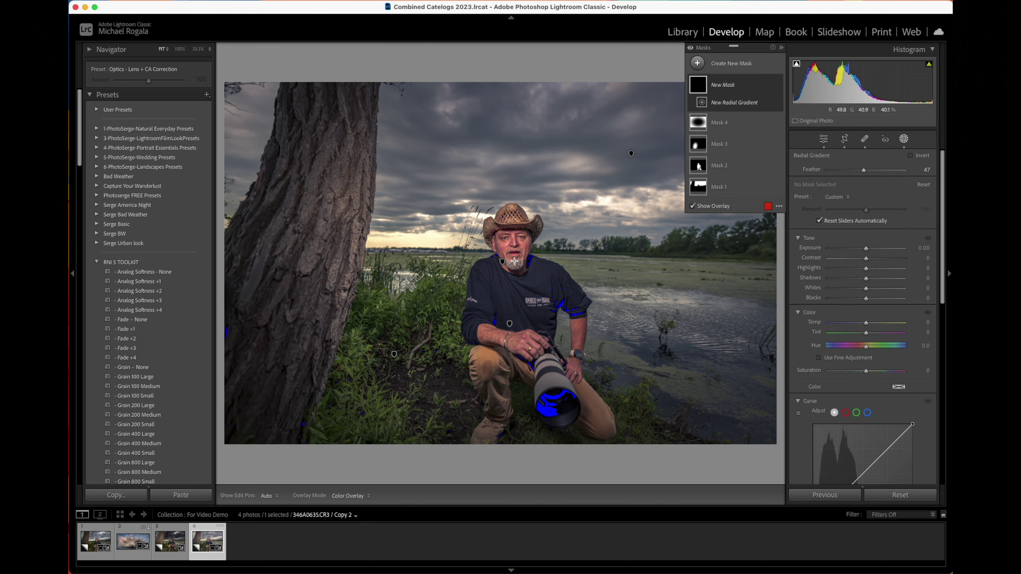
left_click_drag(510, 245, 549, 406)
left_click_drag(510, 245, 518, 305)
left_click_drag(420, 305, 383, 305)
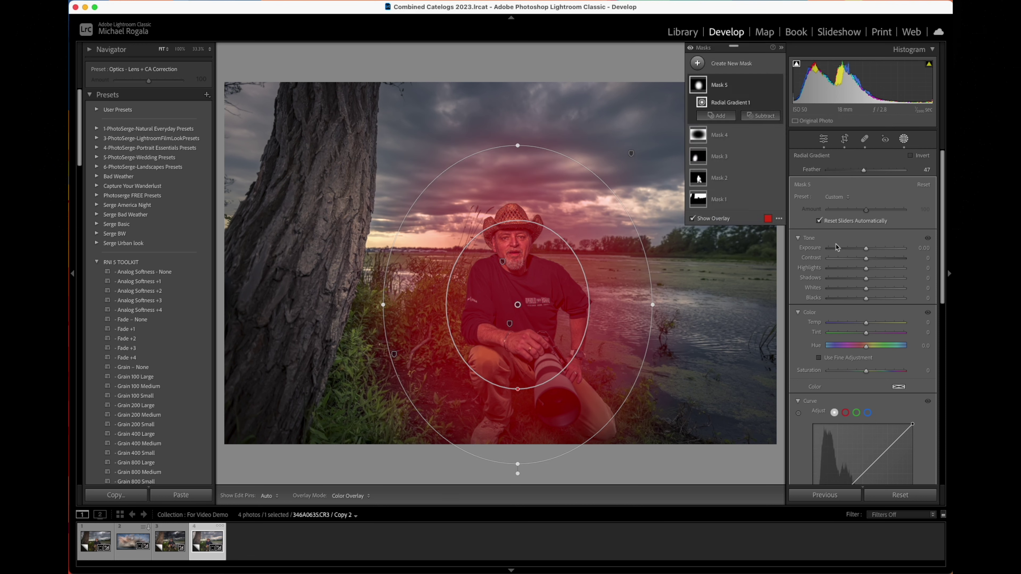
- Set the man's radial mask to Exposure 0.18 and Highlights -18, nudge its Temp slightly, and finish masking
left_click_drag(865, 249, 859, 270)
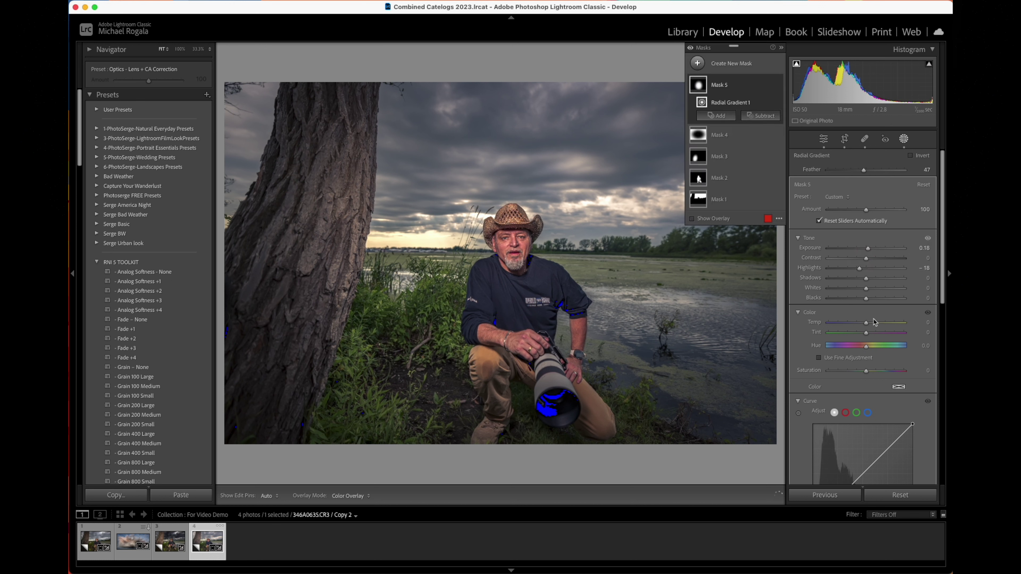
left_click_drag(866, 323, 867, 324)
scroll(899, 328, "down", 5)
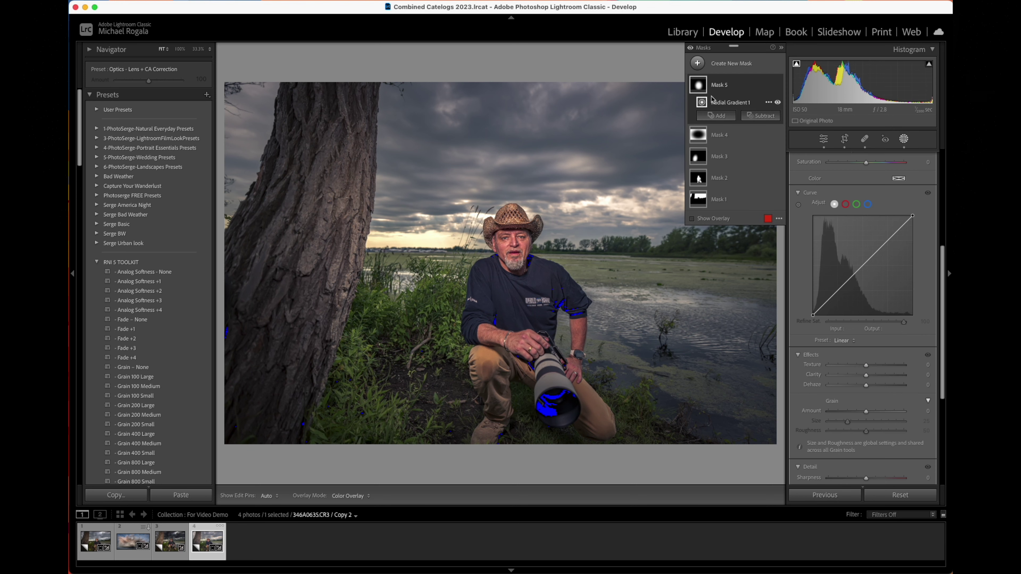
scroll(898, 331, "down", 4)
left_click(925, 343)
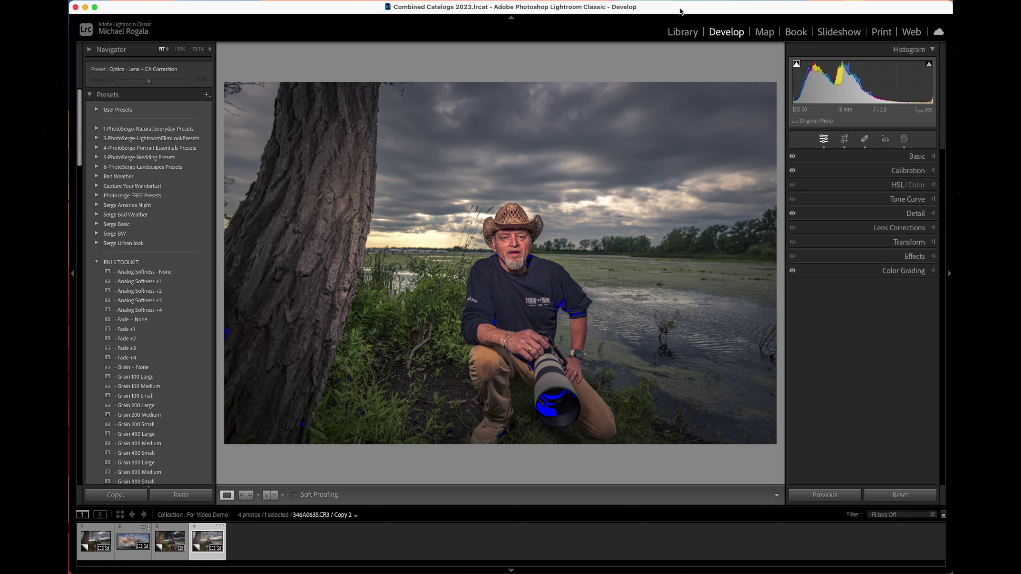
mouse_move(682, 12)
left_mouse_down()
mouse_move(671, 22)
mouse_move(682, 12)
left_mouse_up()
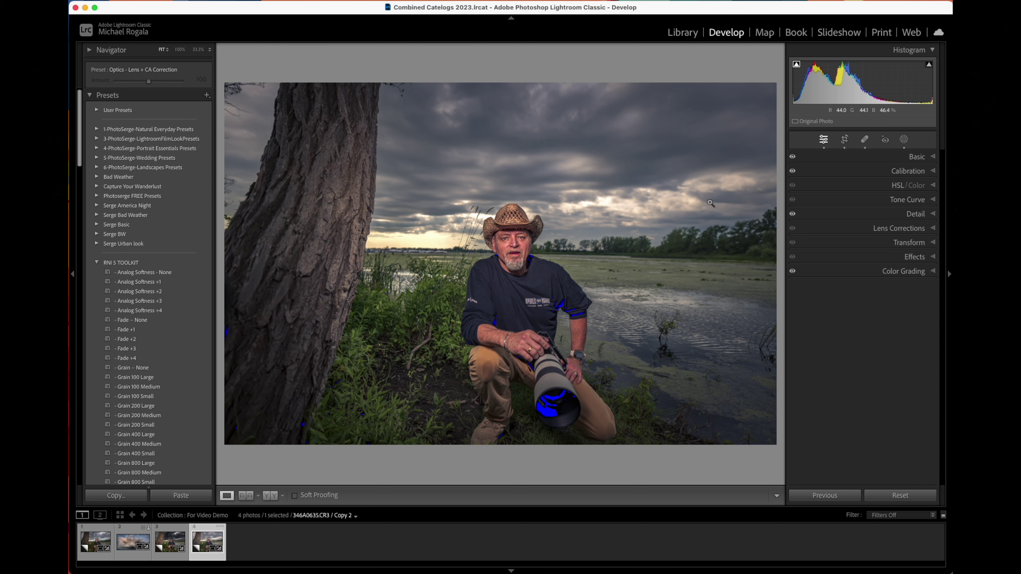